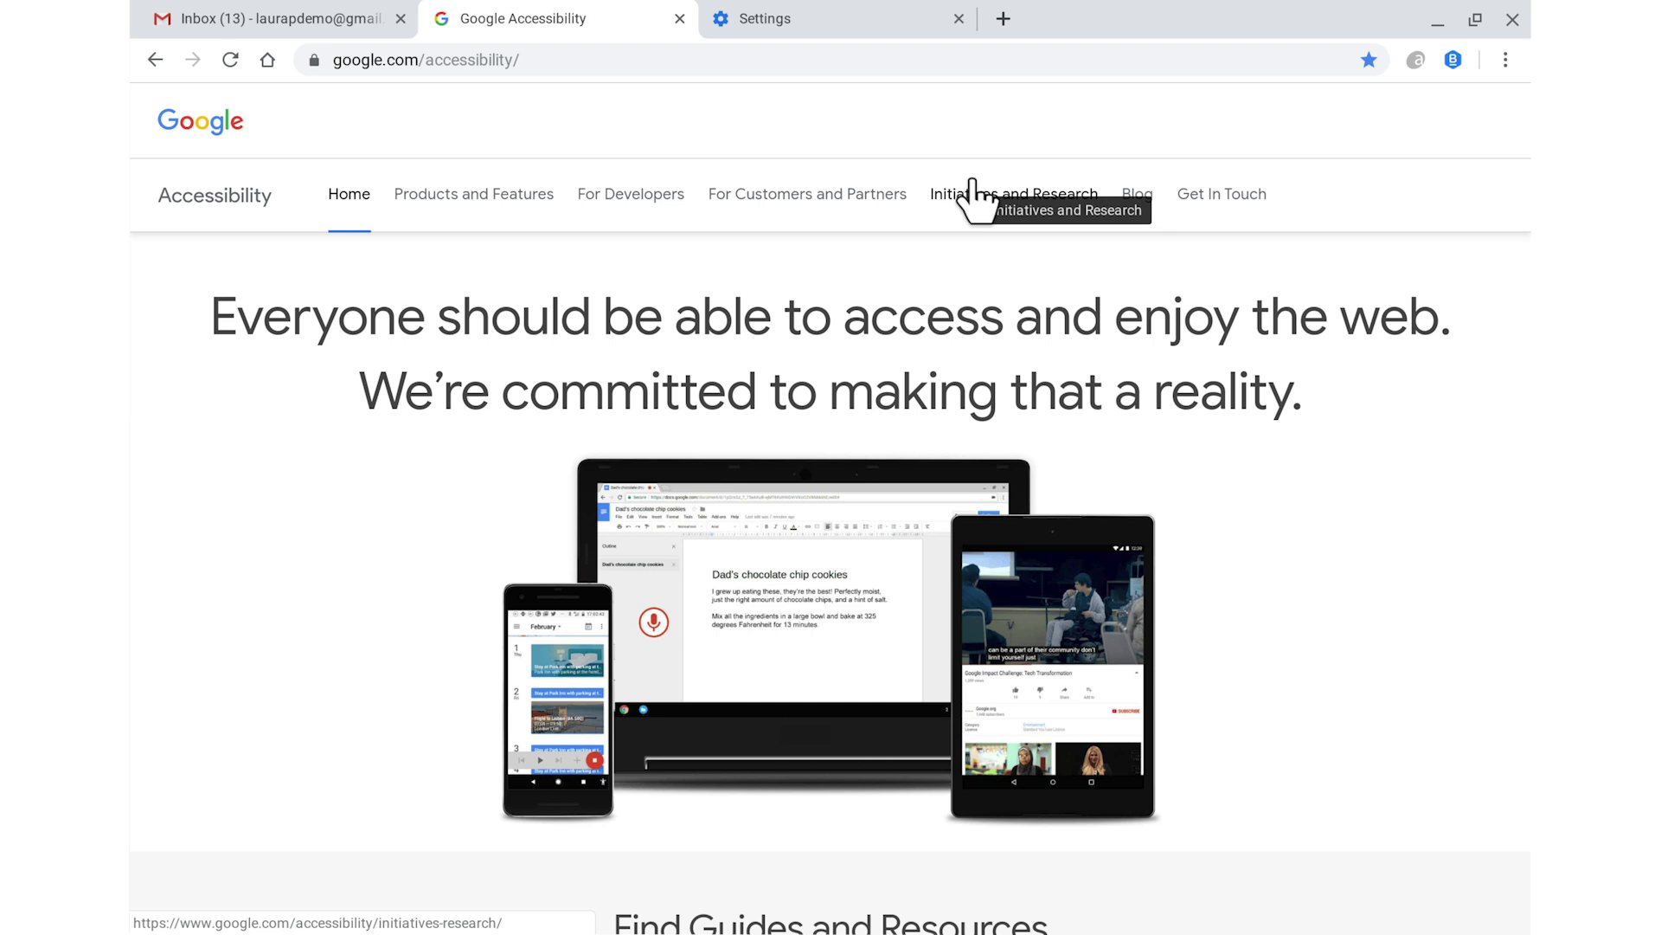
Enable dictation in ChromeOS accessibility features and return to the 'lunch?' Gmail draft
{"action": "key", "text": "ctrl+Tab"}
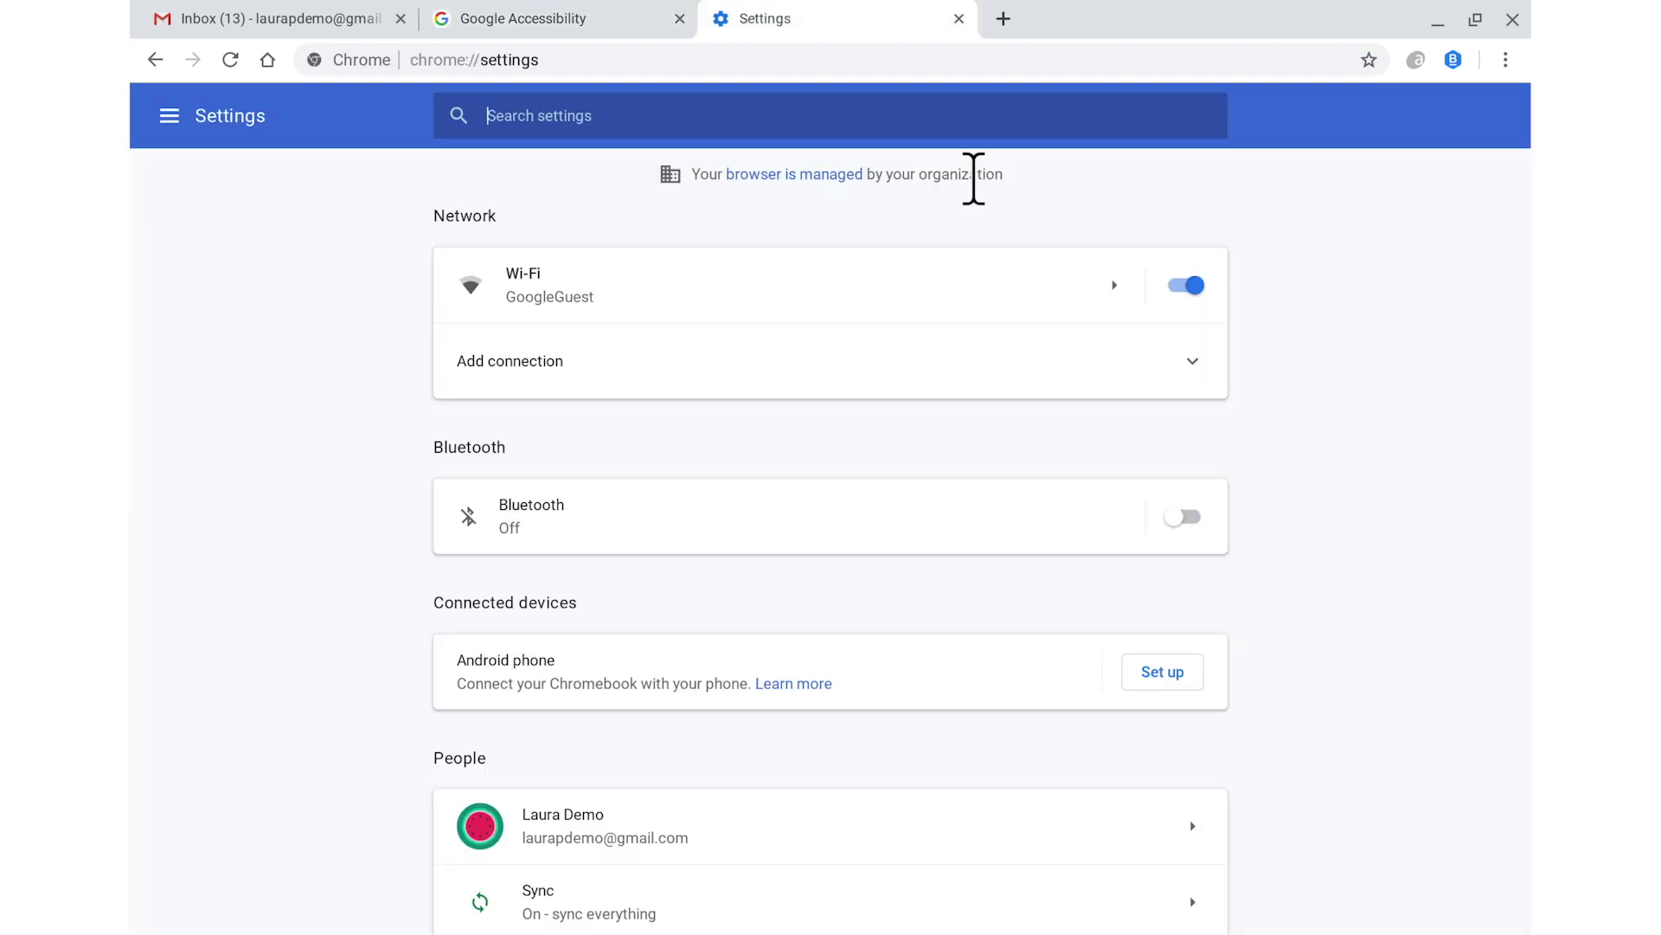
{"action": "type", "text": "acces"}
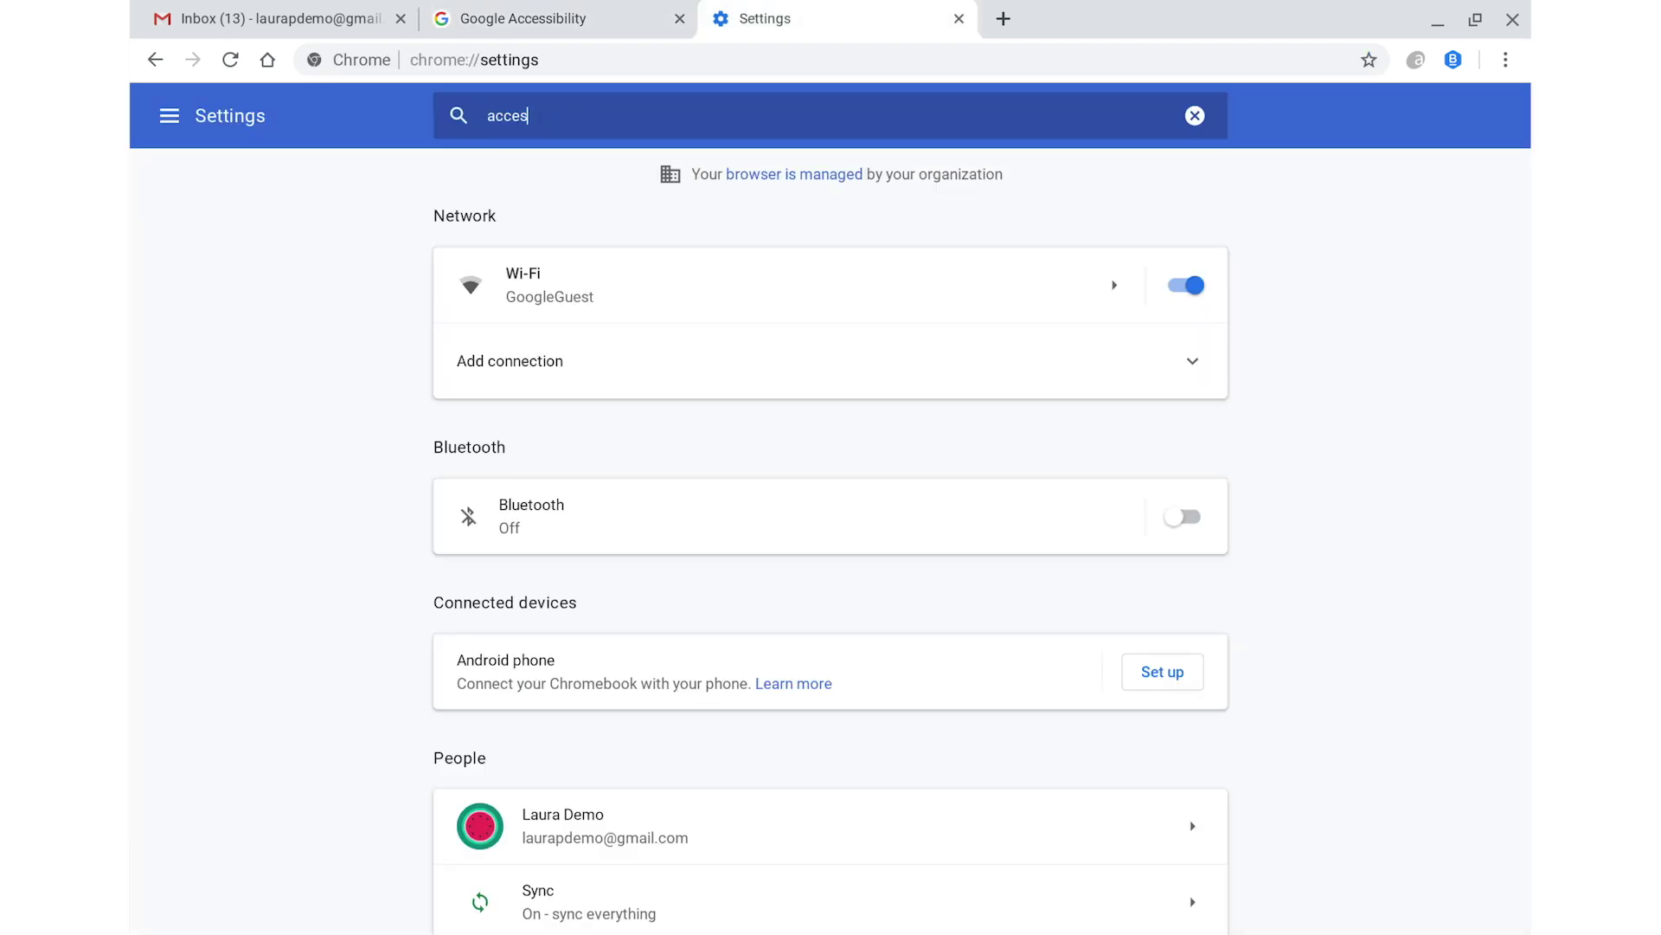
{"action": "type", "text": "sibility"}
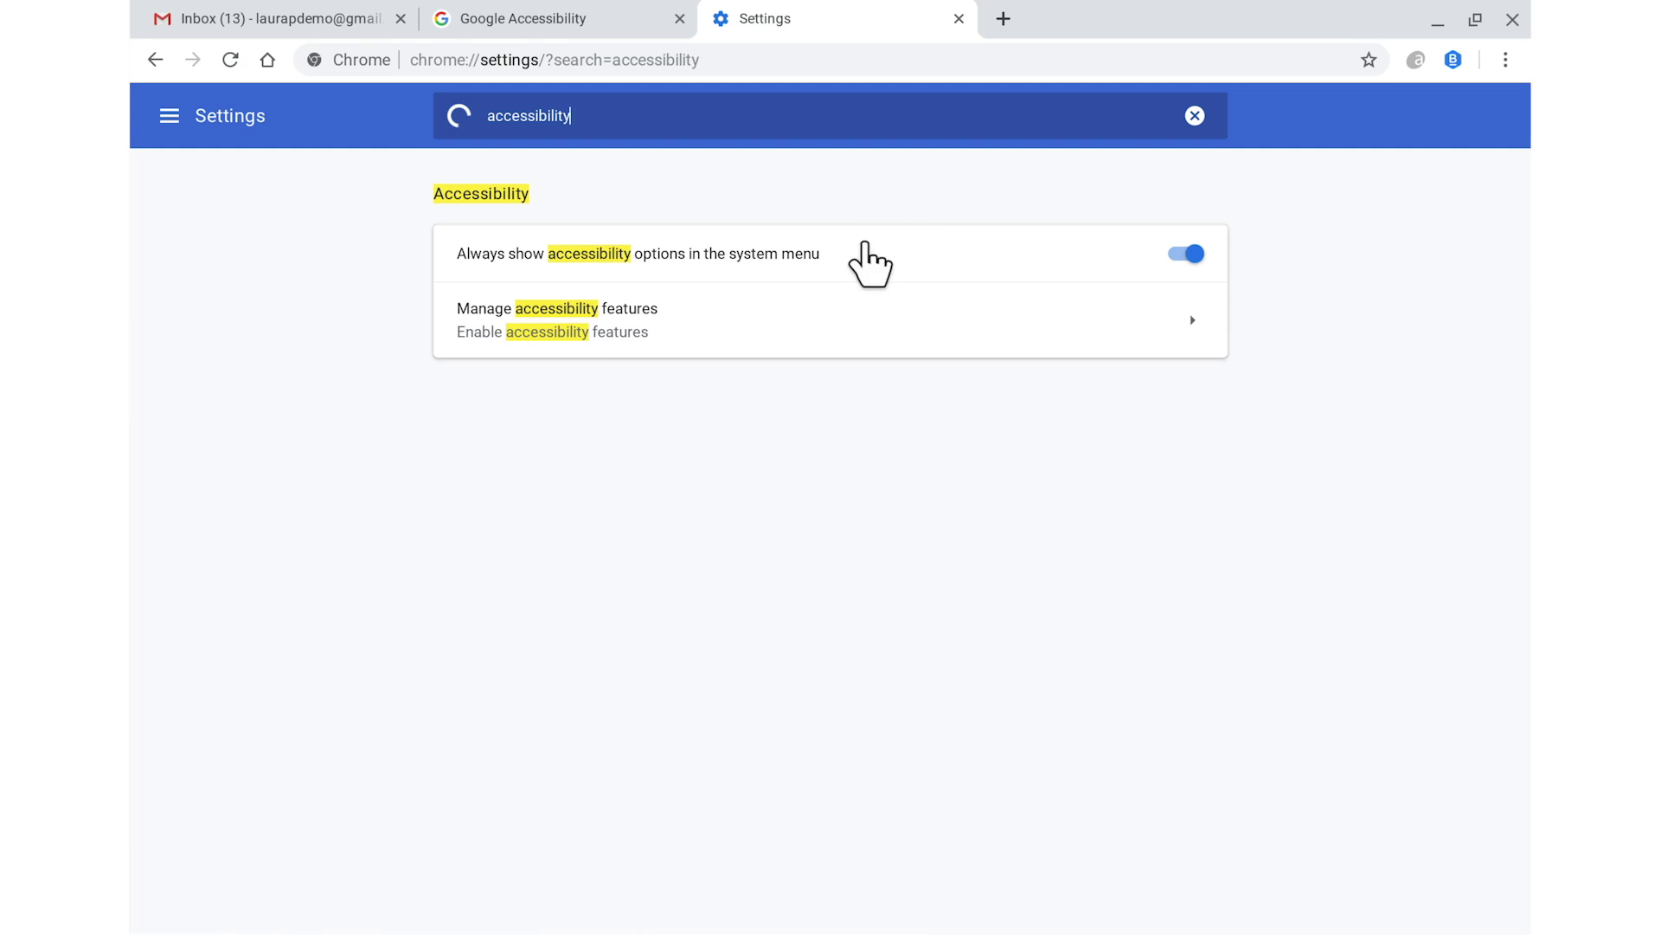
{"action": "left_click", "coordinate": [731, 322]}
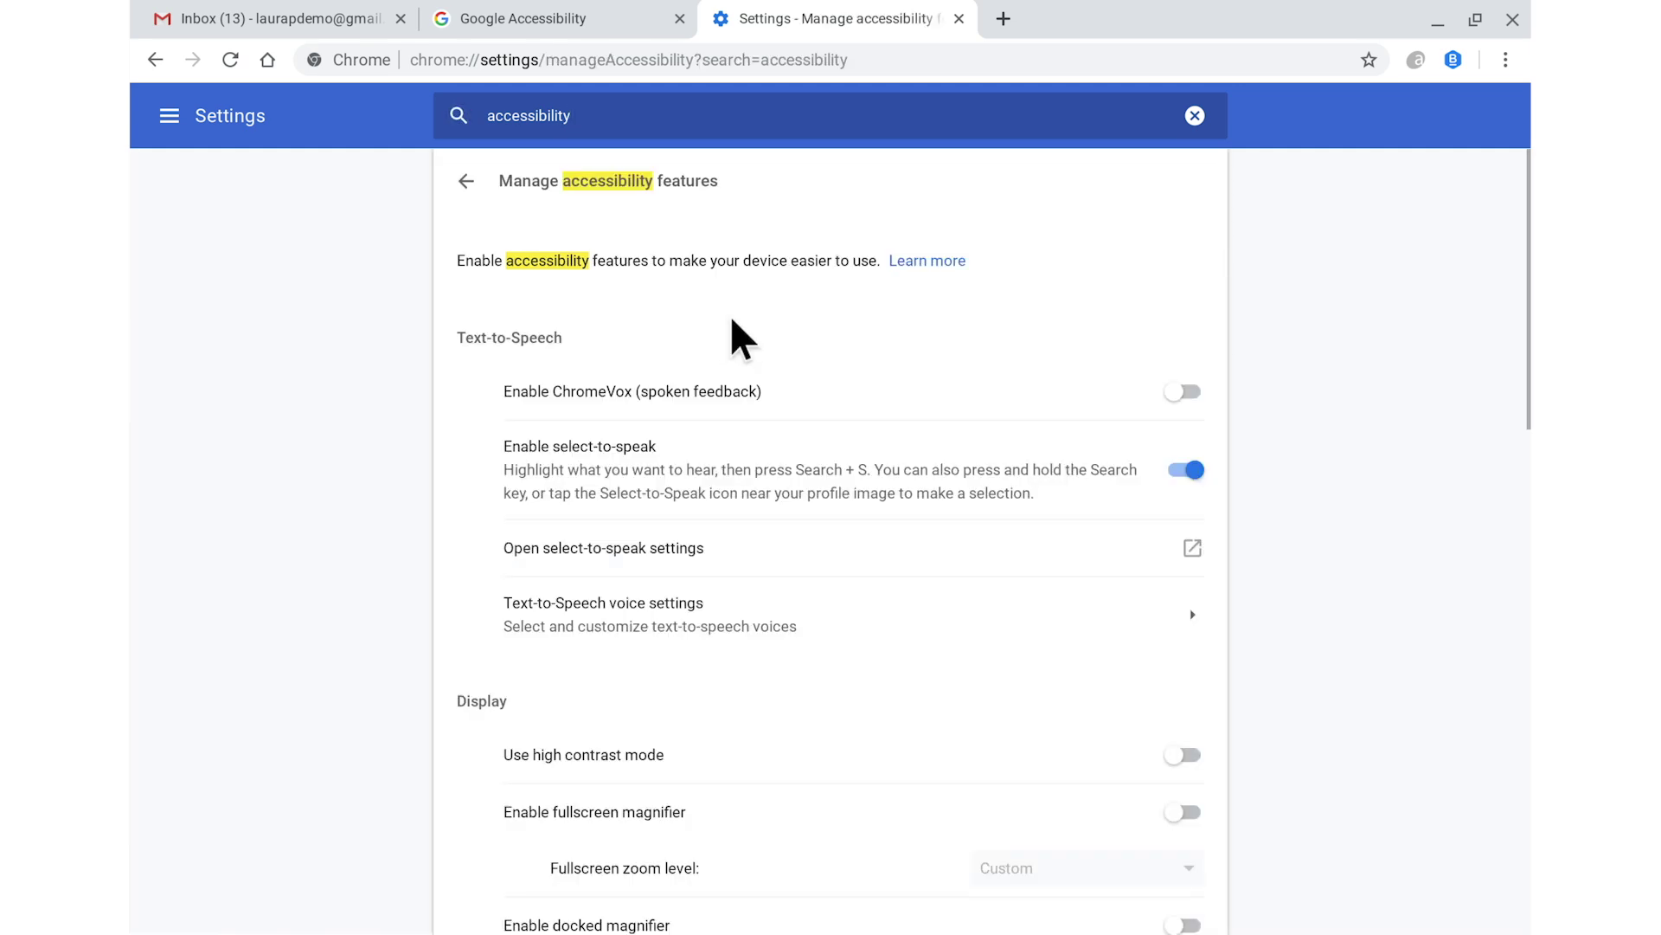
{"action": "scroll", "coordinate": [732, 322], "scroll_direction": "down", "scroll_amount": 1}
{"action": "scroll", "coordinate": [732, 323], "scroll_direction": "down", "scroll_amount": 2}
{"action": "scroll", "coordinate": [731, 316], "scroll_direction": "down", "scroll_amount": 2}
{"action": "scroll", "coordinate": [730, 316], "scroll_direction": "up", "scroll_amount": 1}
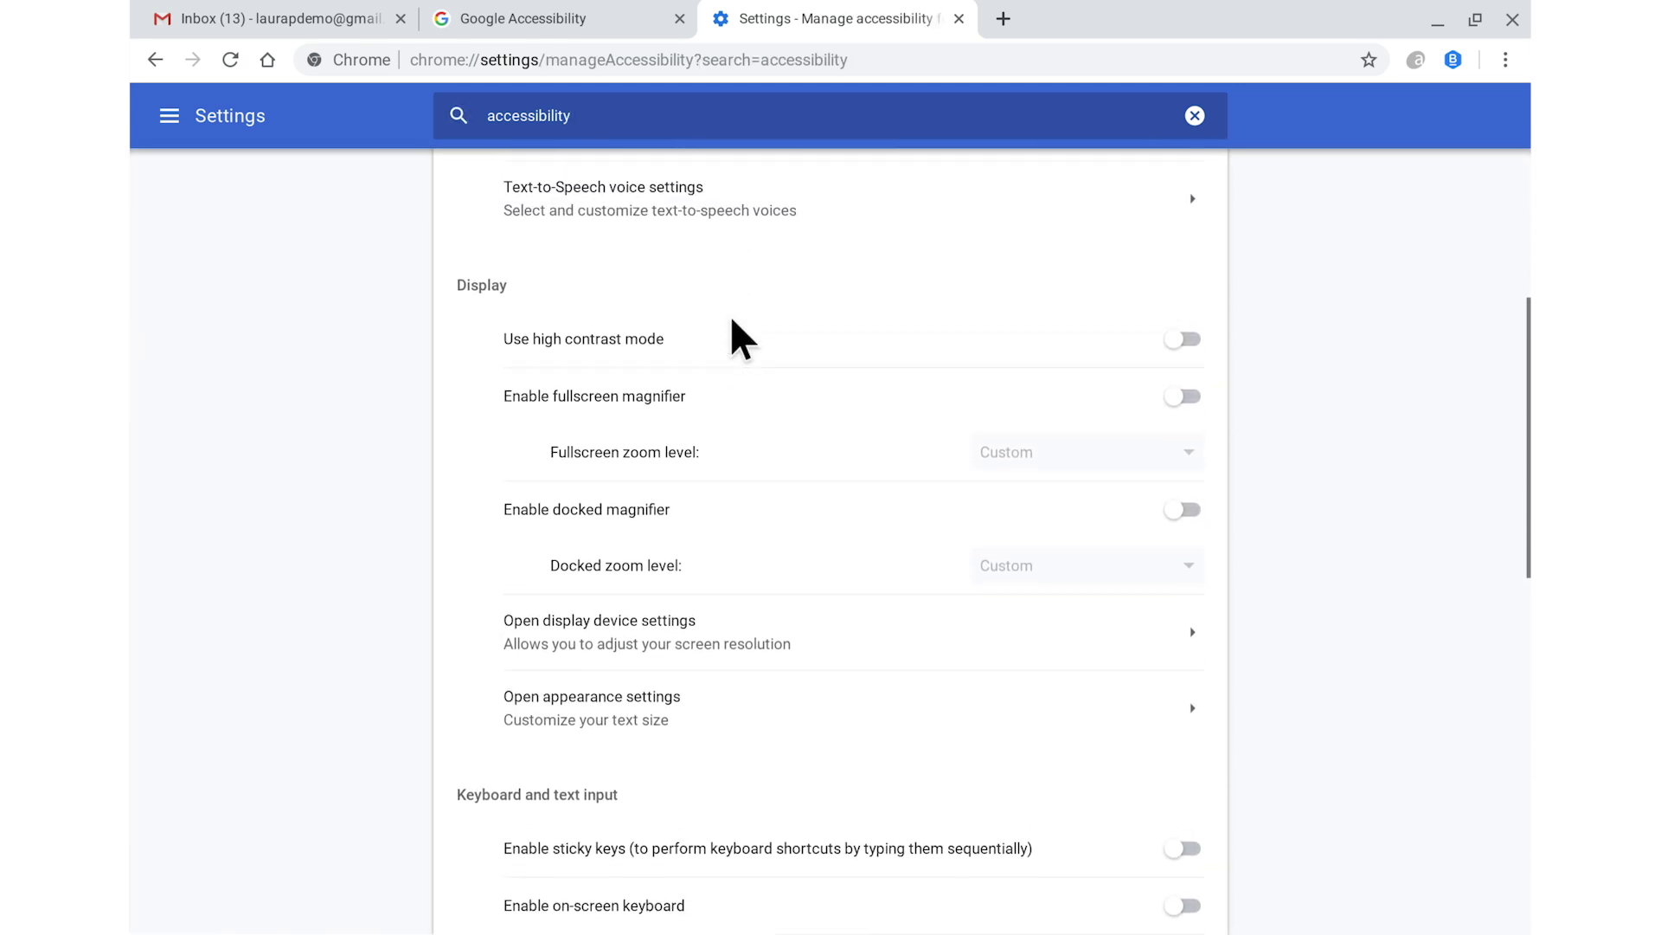
{"action": "scroll", "coordinate": [730, 315], "scroll_direction": "down", "scroll_amount": 2}
{"action": "scroll", "coordinate": [731, 316], "scroll_direction": "down", "scroll_amount": 2}
{"action": "scroll", "coordinate": [731, 318], "scroll_direction": "down", "scroll_amount": 2}
{"action": "scroll", "coordinate": [731, 318], "scroll_direction": "down", "scroll_amount": 2}
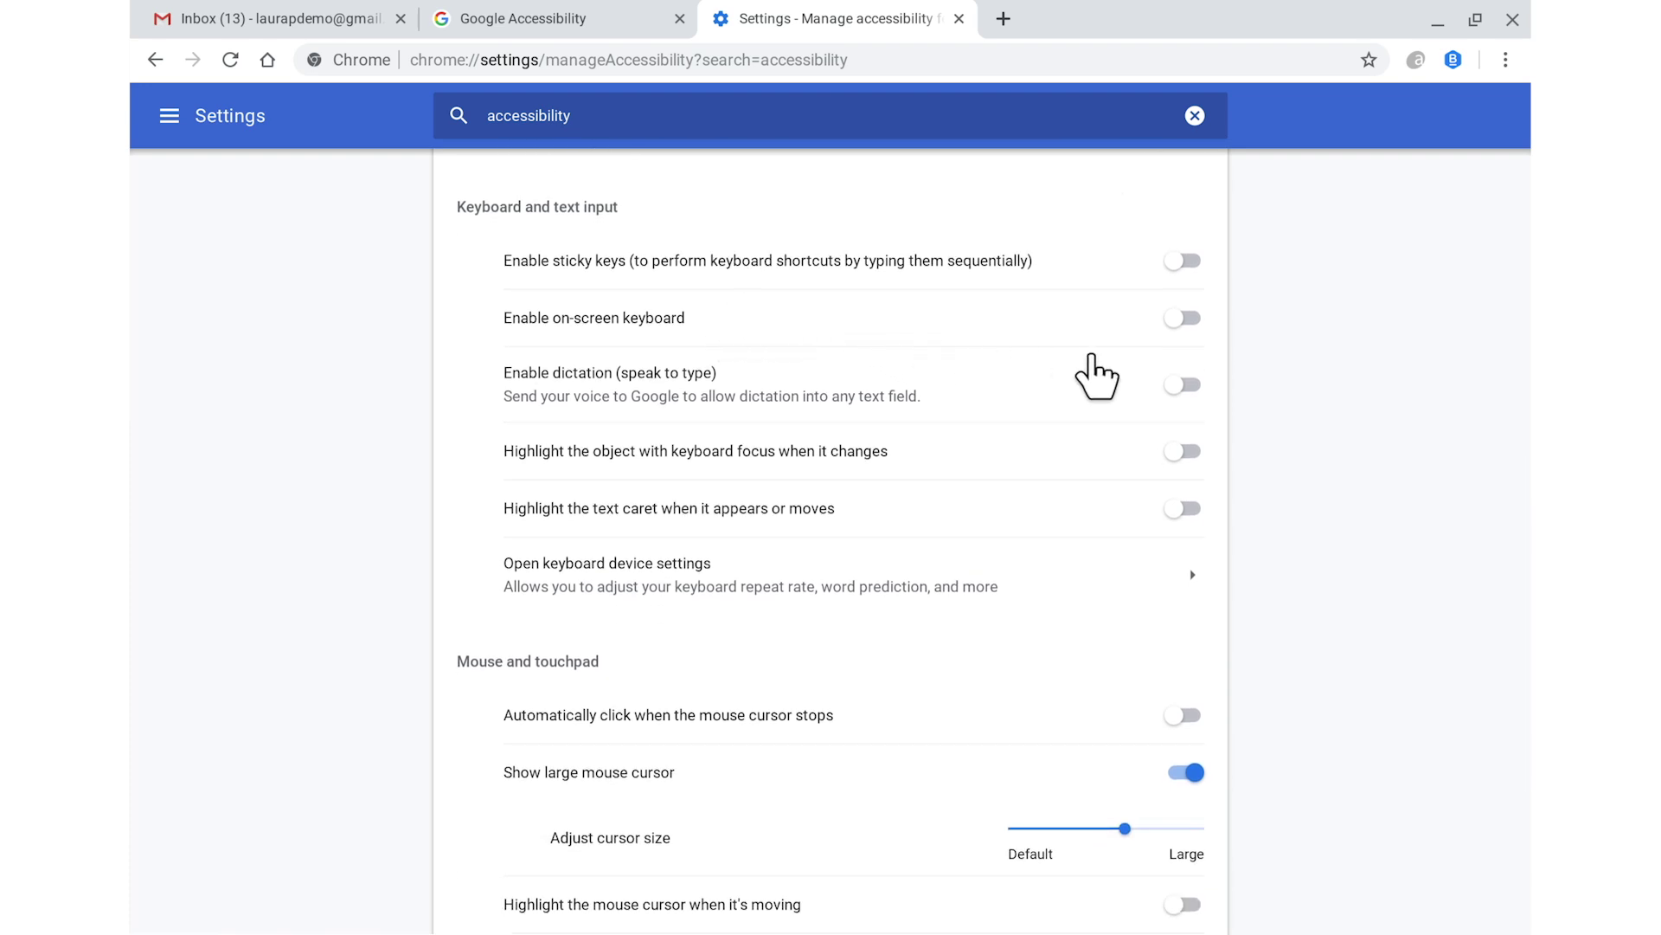
{"action": "left_click", "coordinate": [1186, 388]}
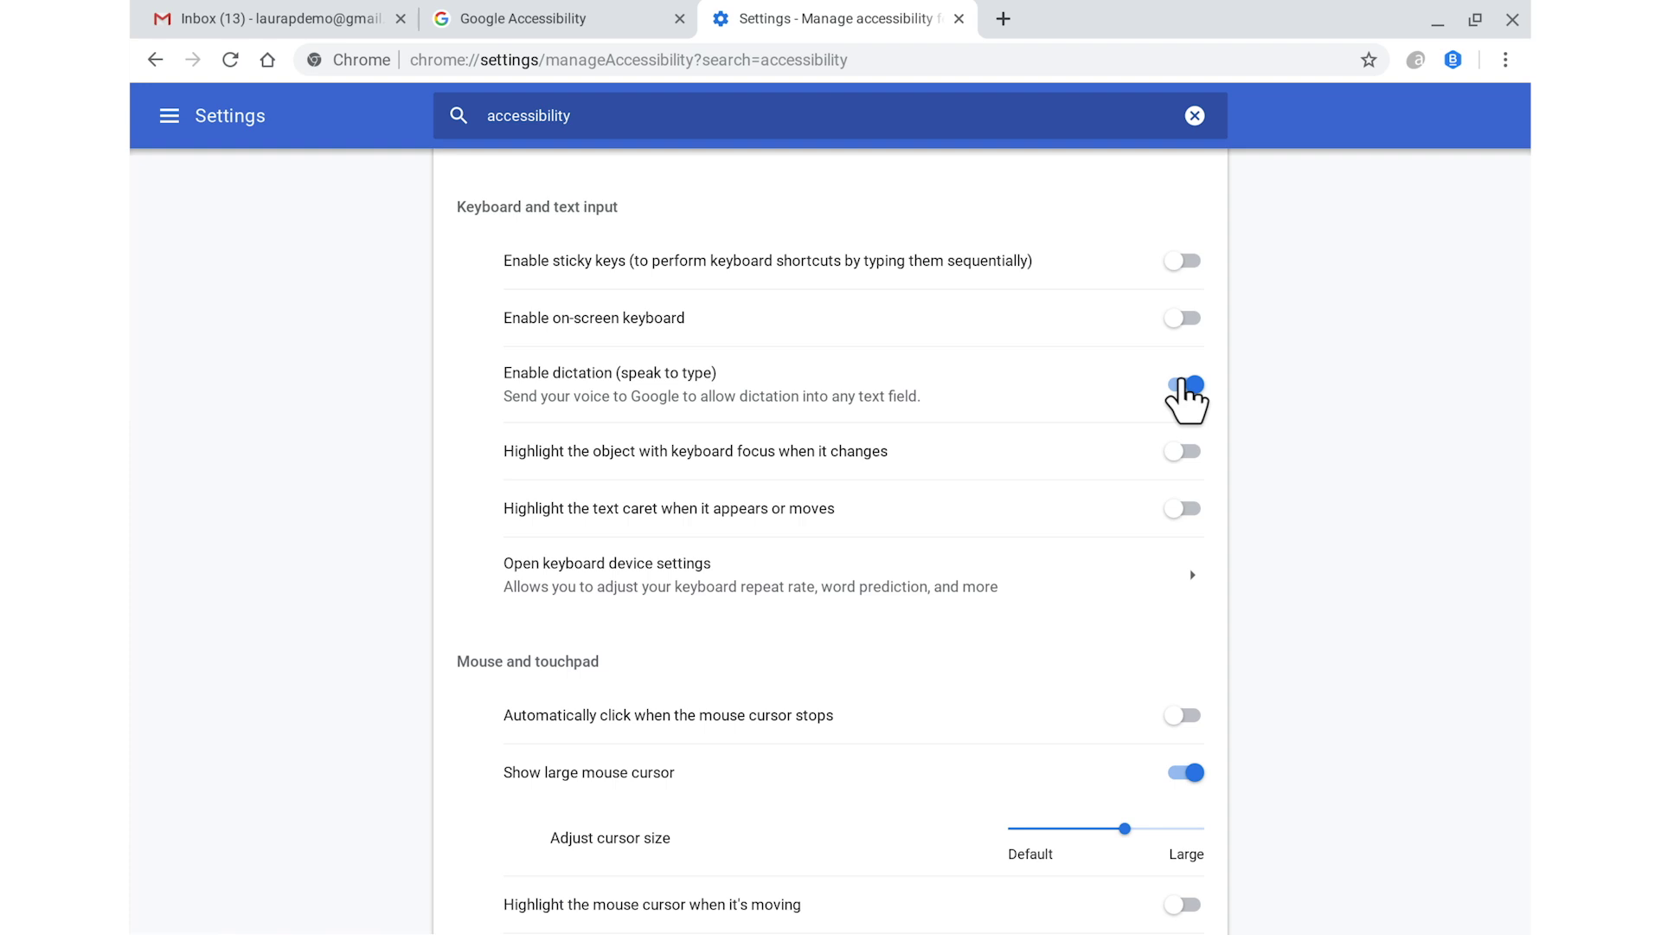
{"action": "key", "text": "ctrl+1"}
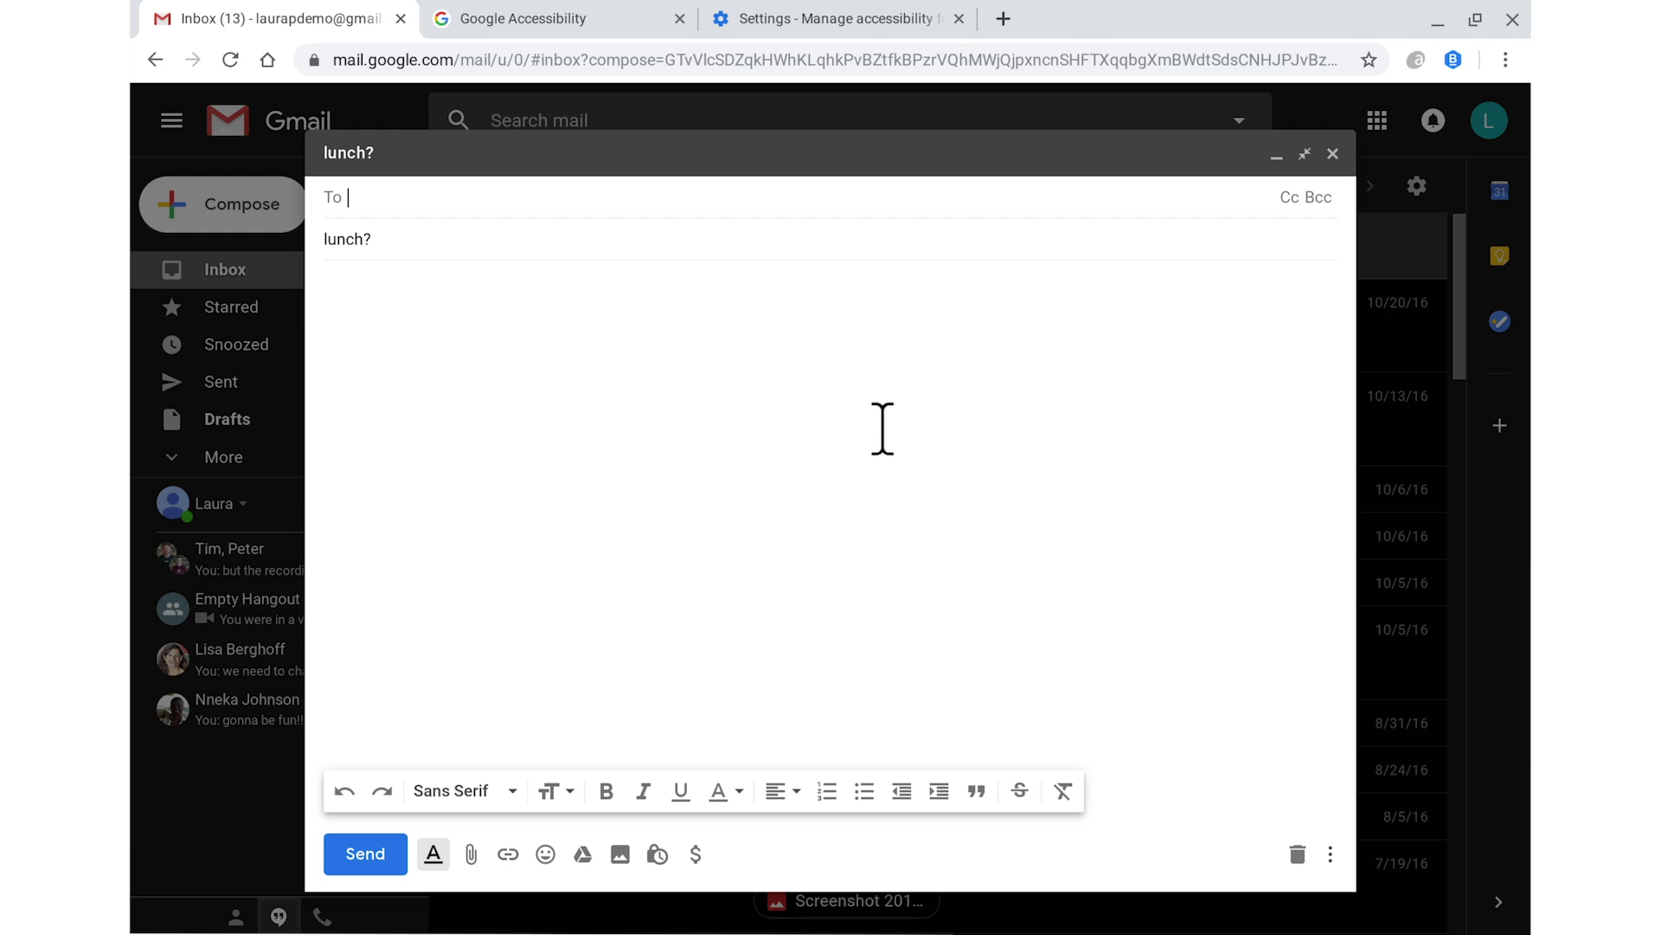
Dictate the invitation to meet in the lobby at noon into the draft body via the shelf mic
{"action": "key", "text": "Tab"}
{"action": "key", "text": "Tab"}
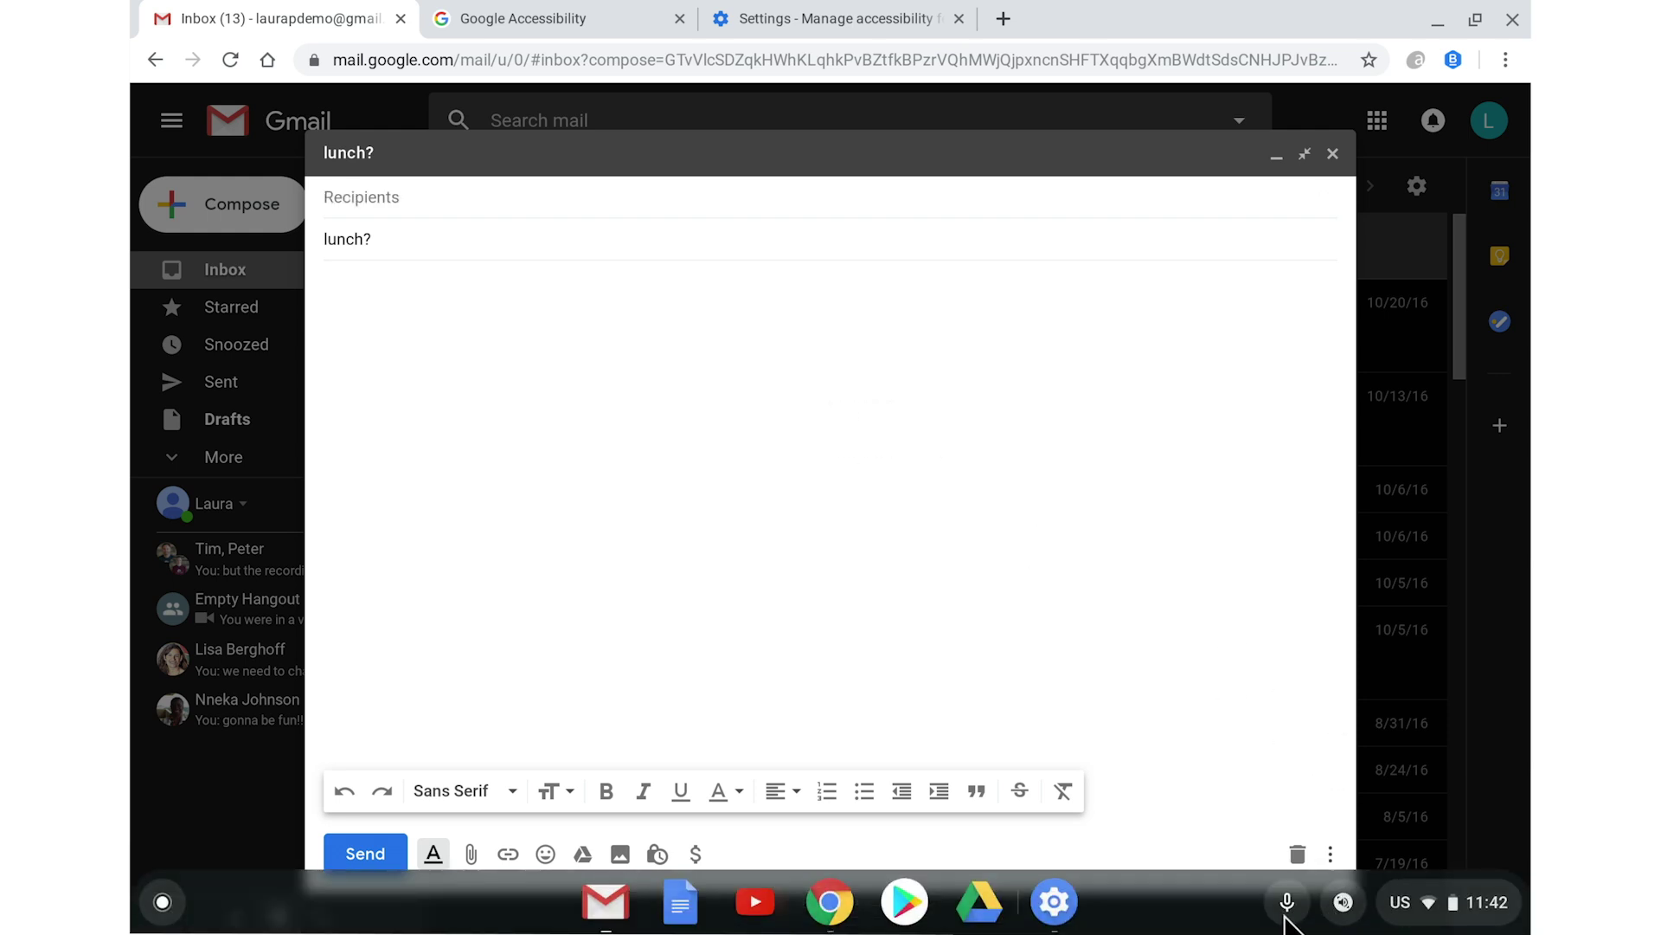
{"action": "left_click", "coordinate": [1278, 907]}
{"action": "left_click", "coordinate": [1288, 905]}
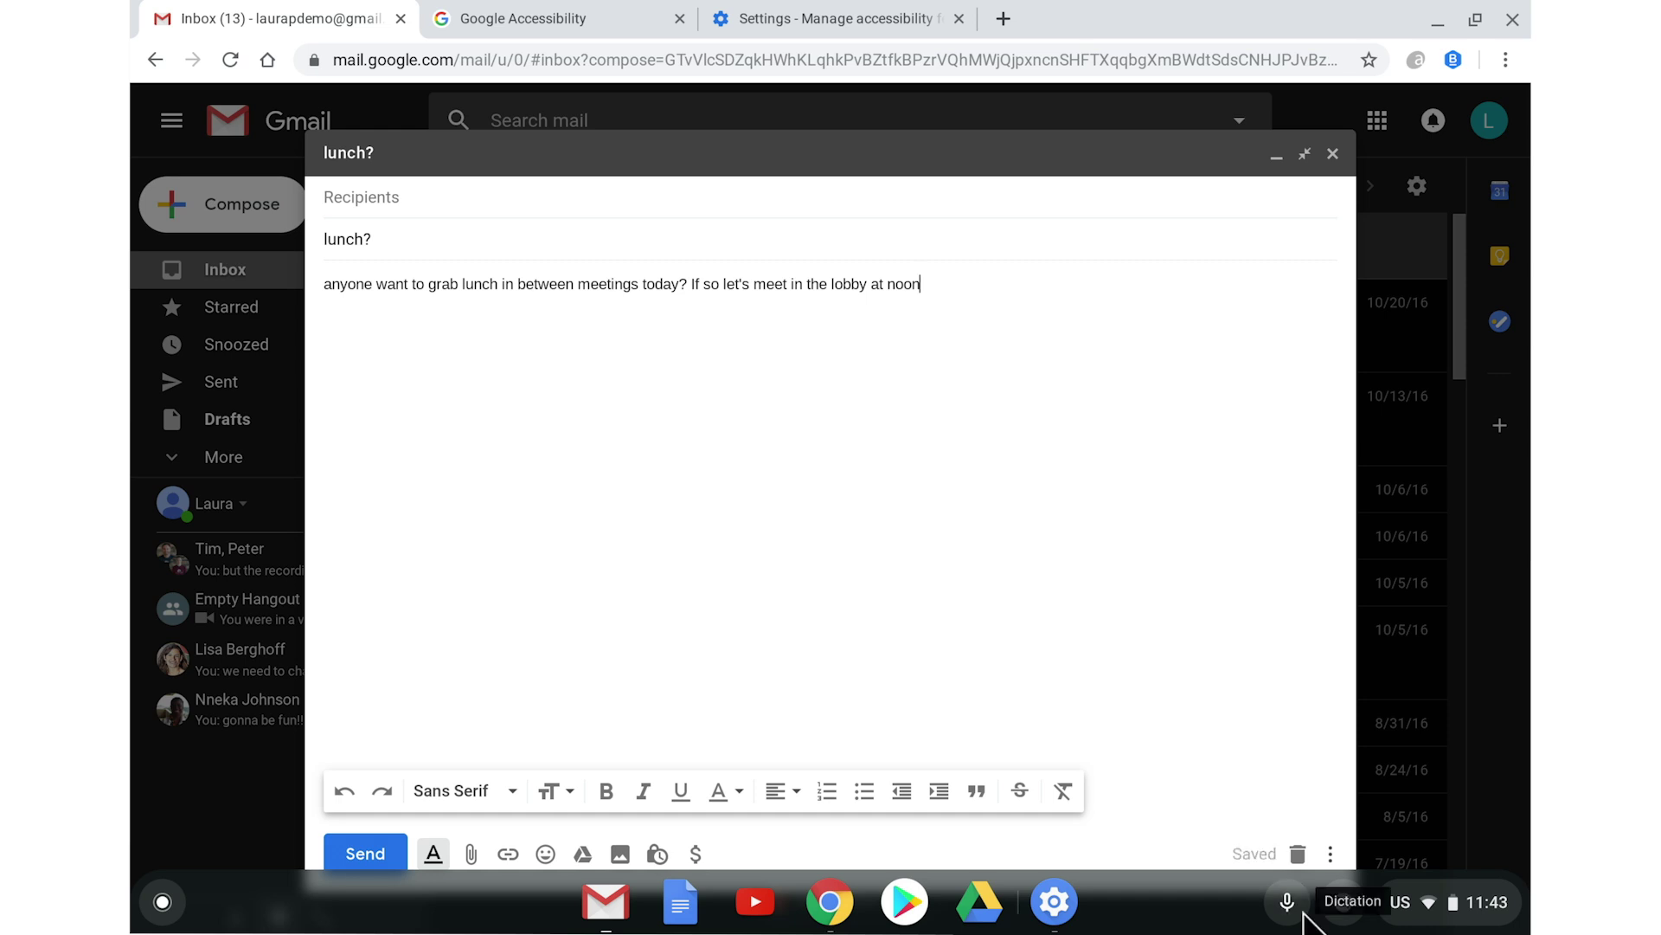
{"action": "key", "text": "ctrl+t"}
{"action": "type", "text": "slid"}
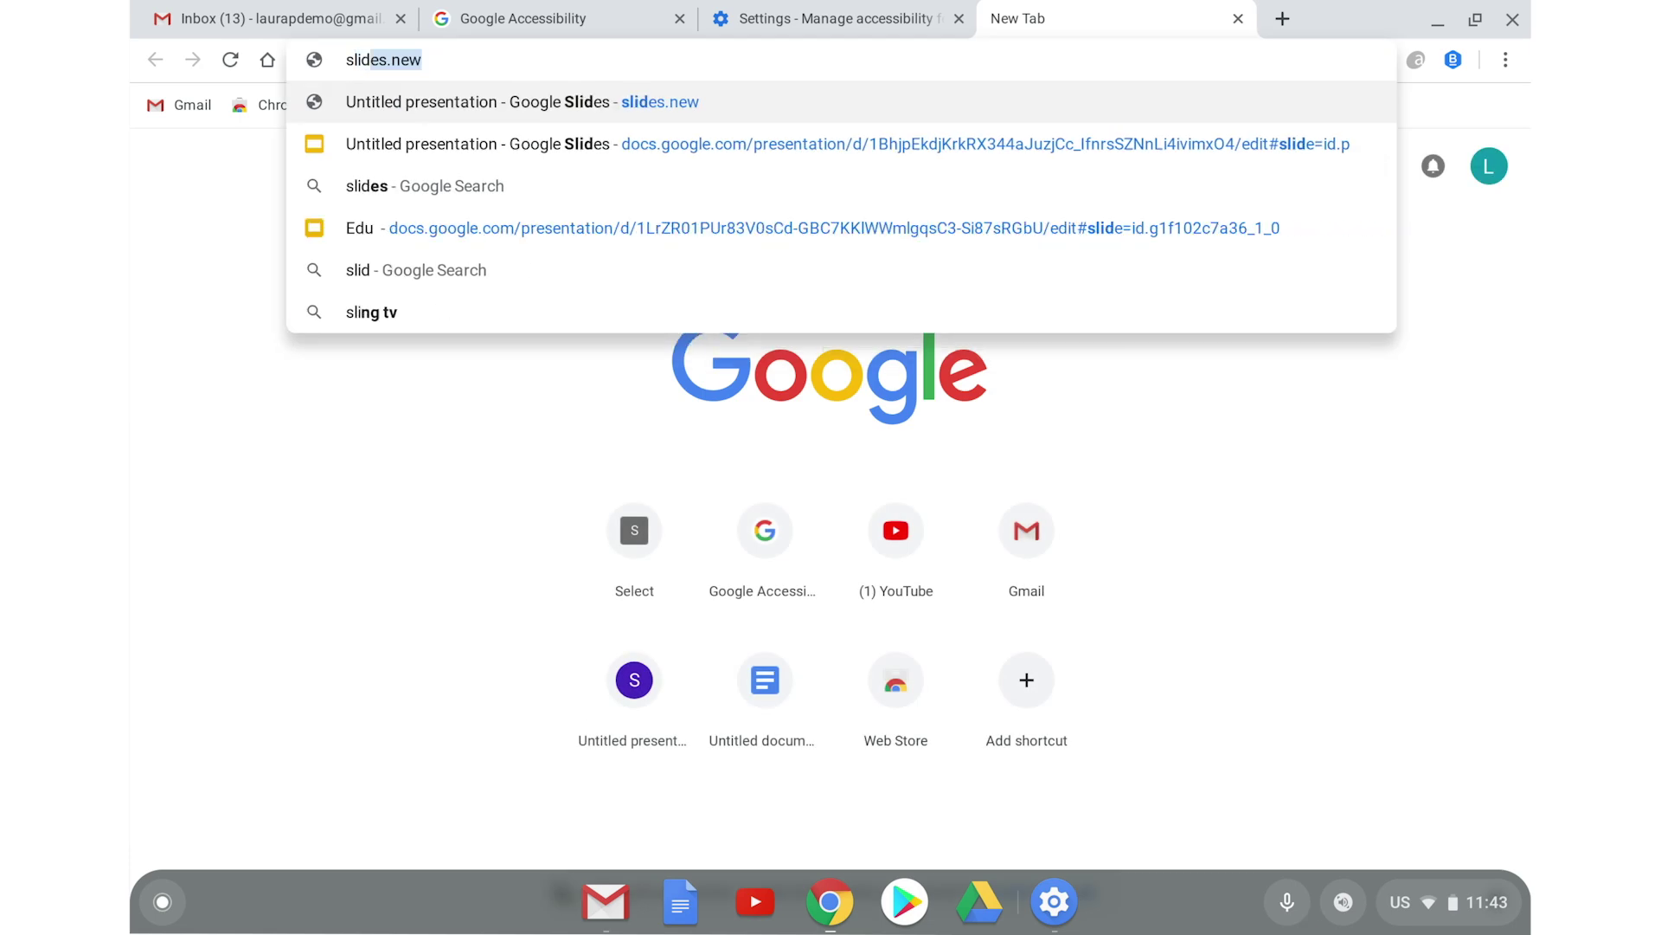
{"action": "type", "text": "es"}
Start a presentation via slides.new and dictate the title 'team meeting agenda' with Search+D
{"action": "key", "text": "Return"}
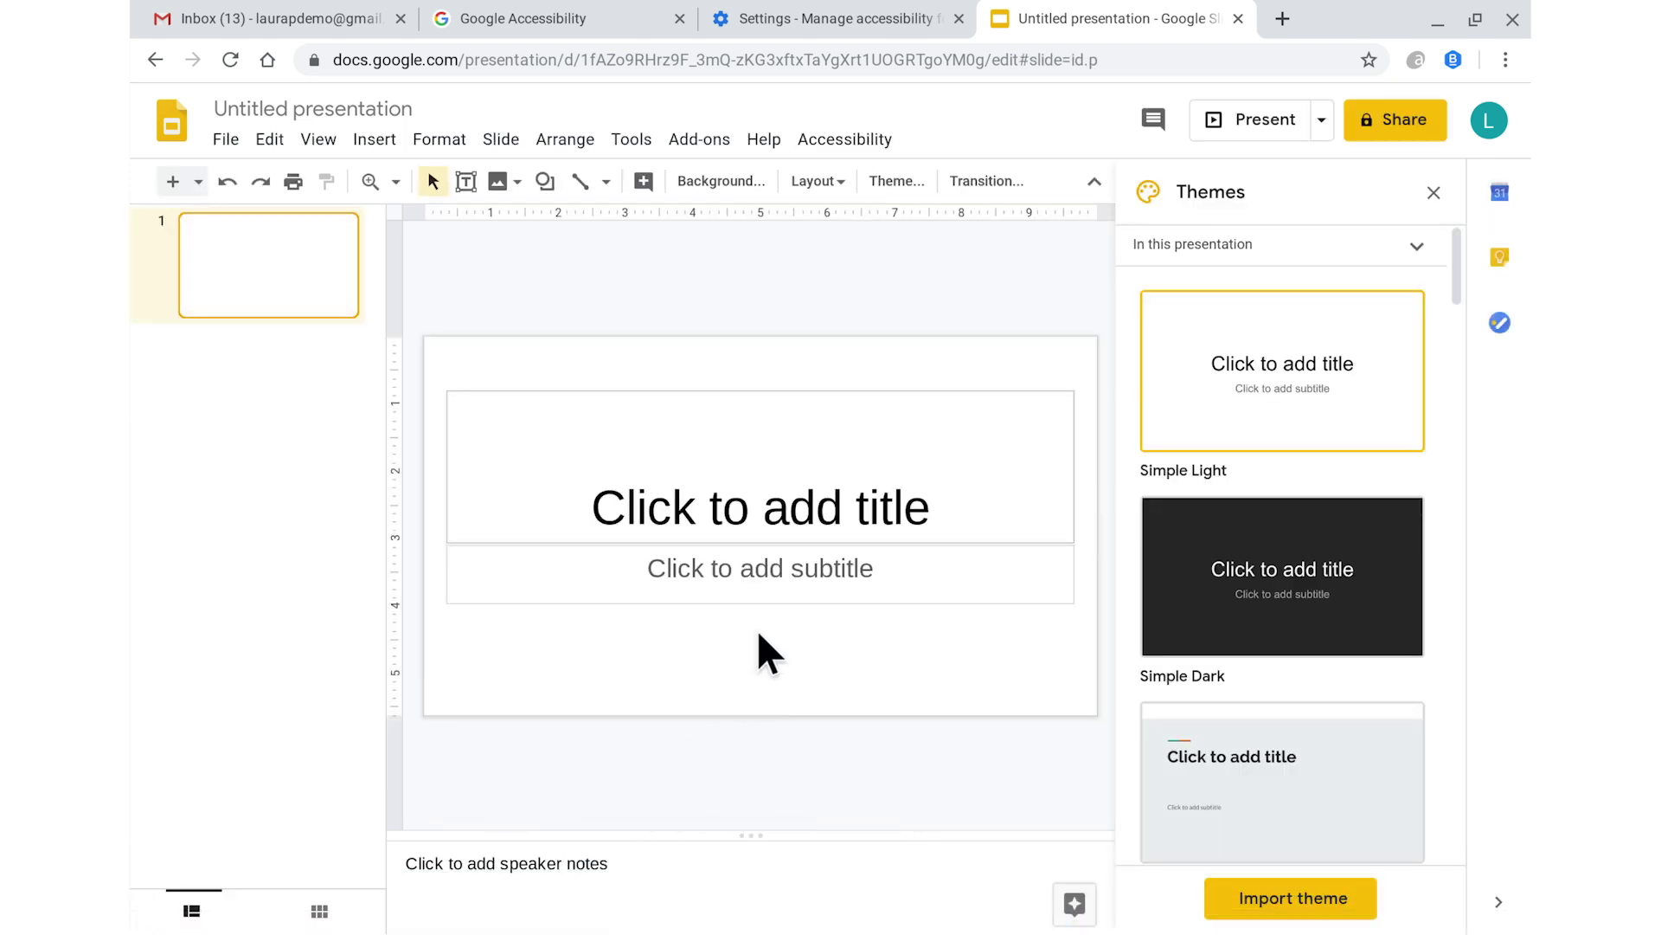
{"action": "key", "text": "super+d"}
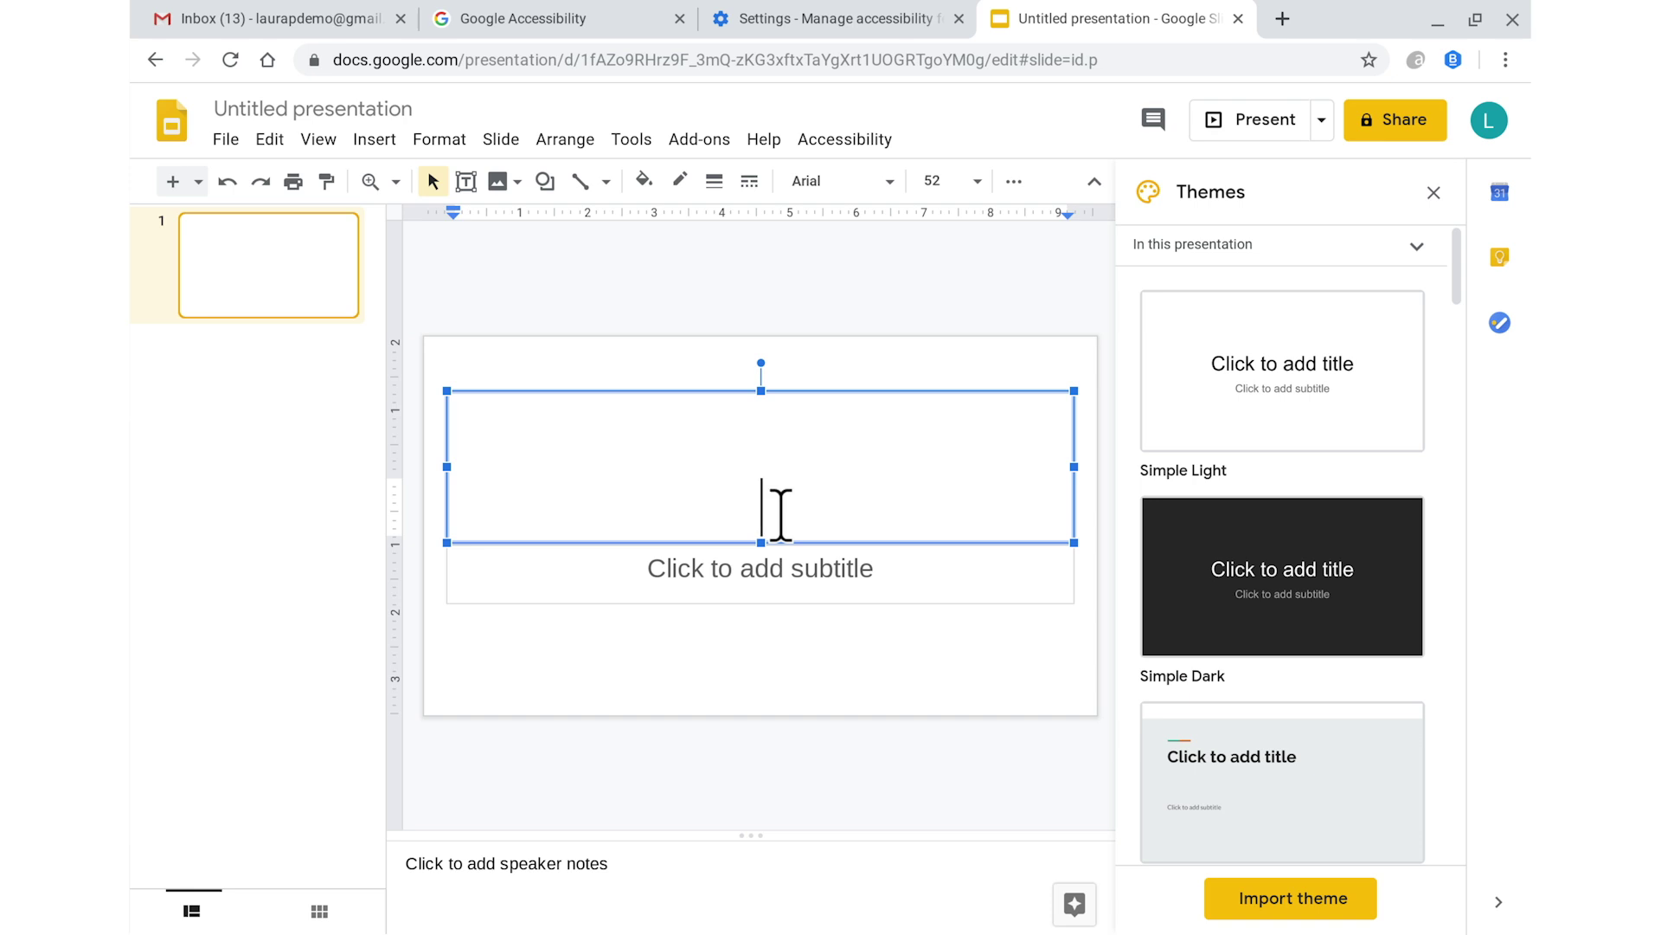
{"action": "type", "text": "team"}
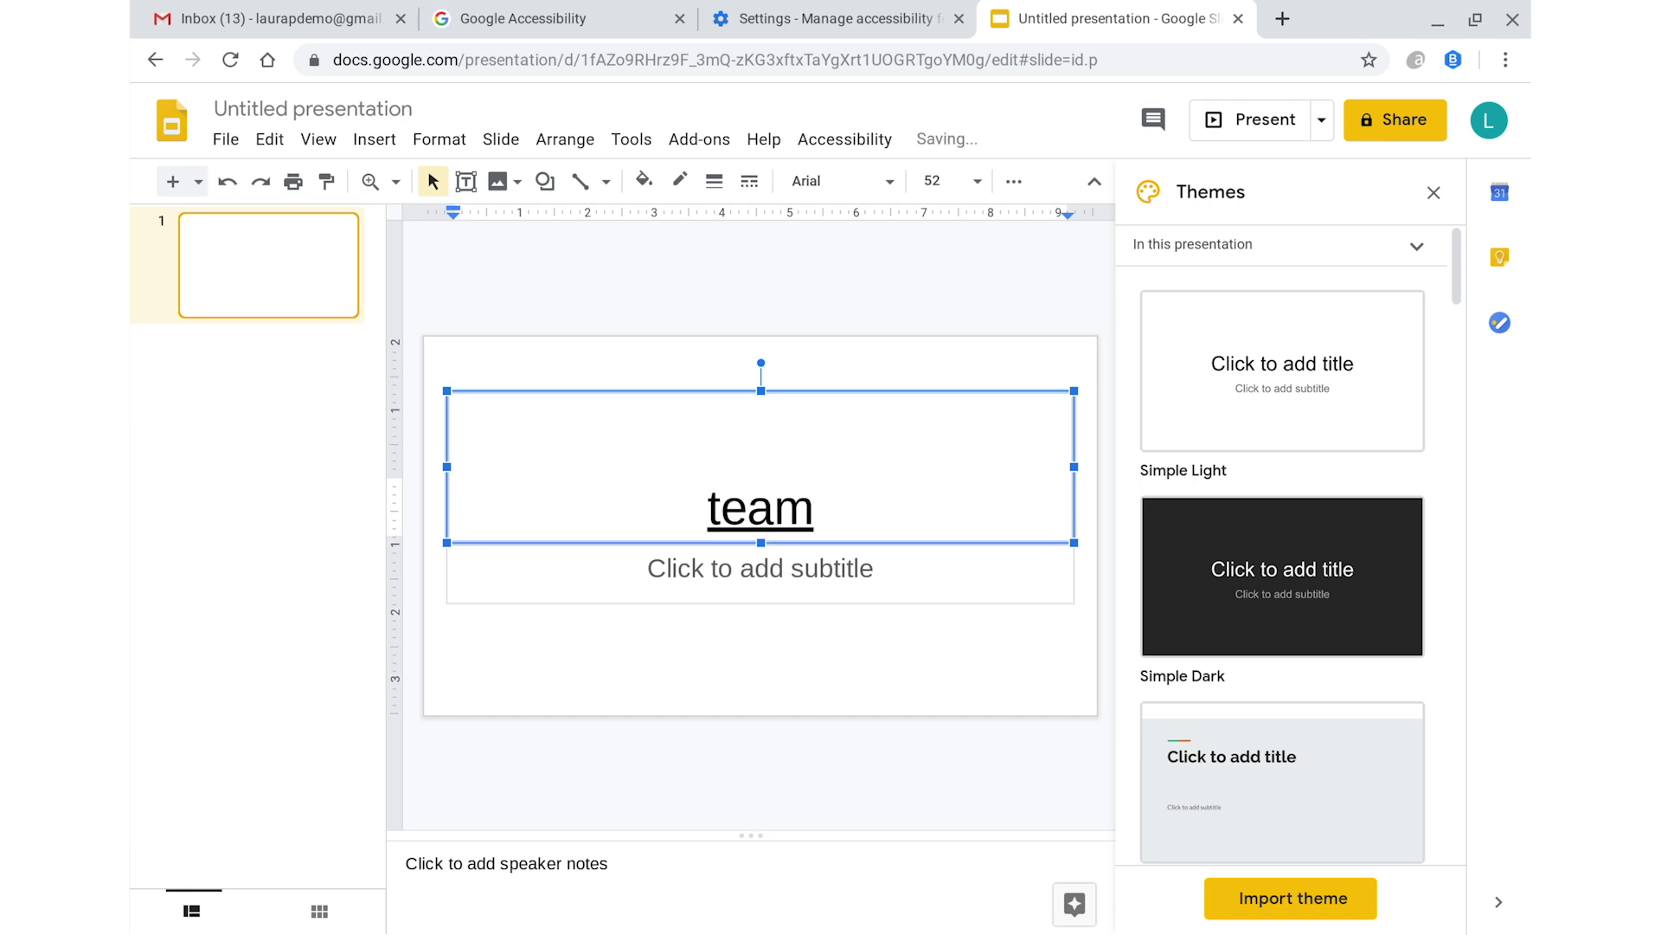
{"action": "type", "text": " meeting agenda"}
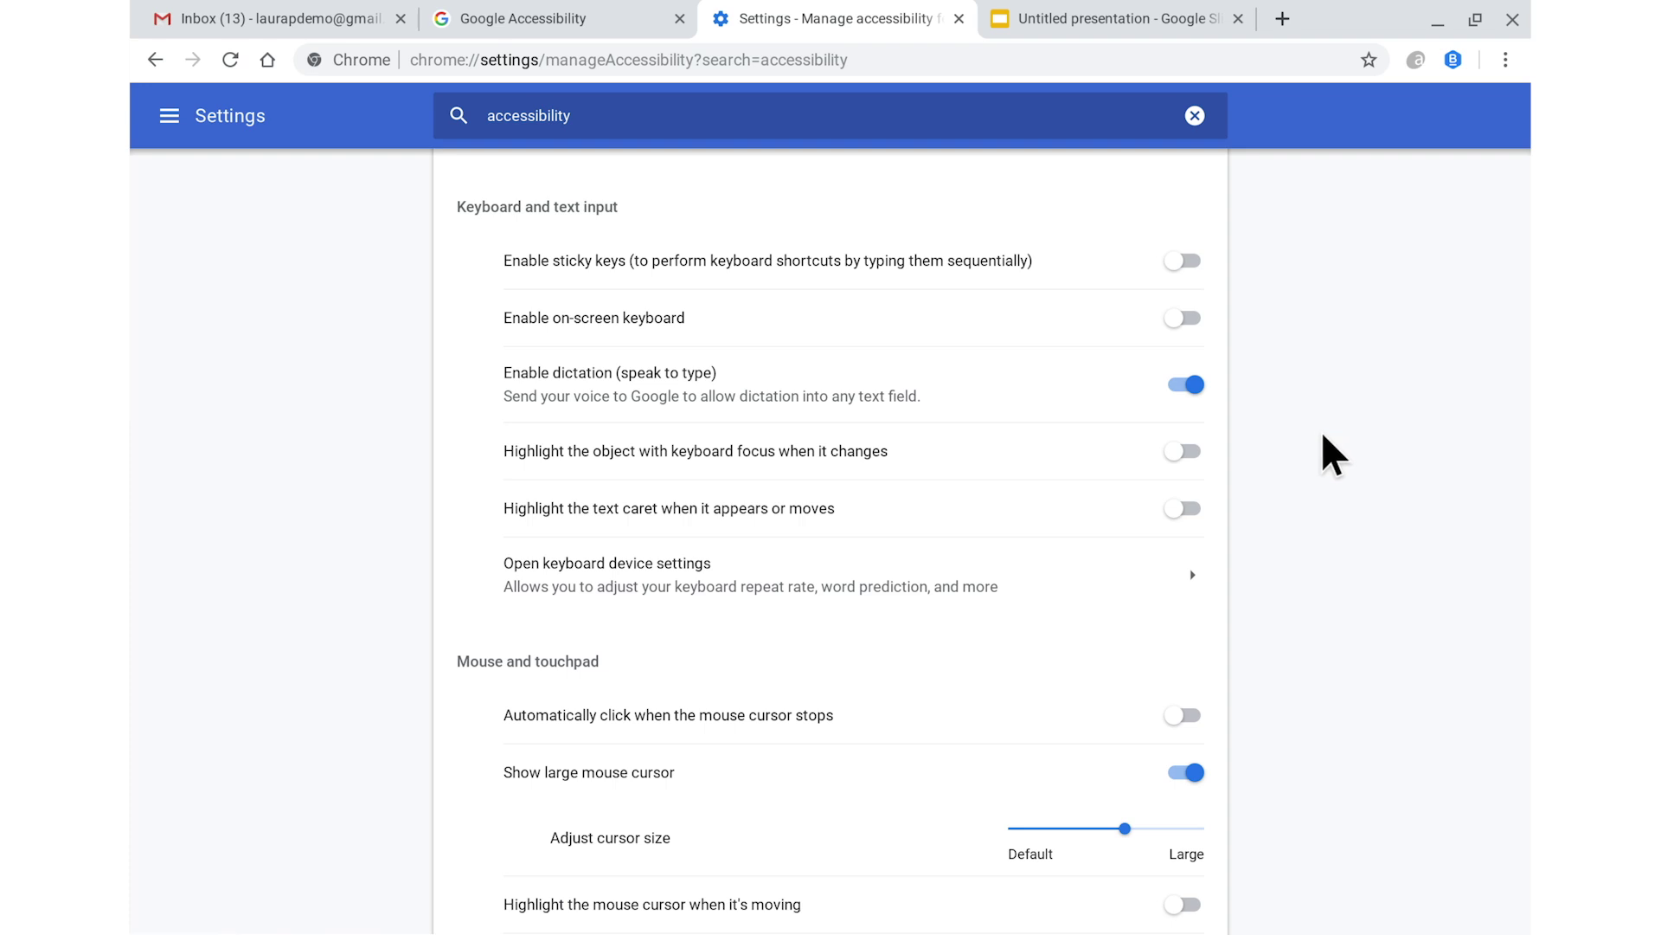
Enable the on-screen keyboard in accessibility settings and switch to the Gmail New Message
{"action": "left_click", "coordinate": [1179, 324]}
{"action": "key", "text": "ctrl+Tab"}
{"action": "key", "text": "ctrl+Tab"}
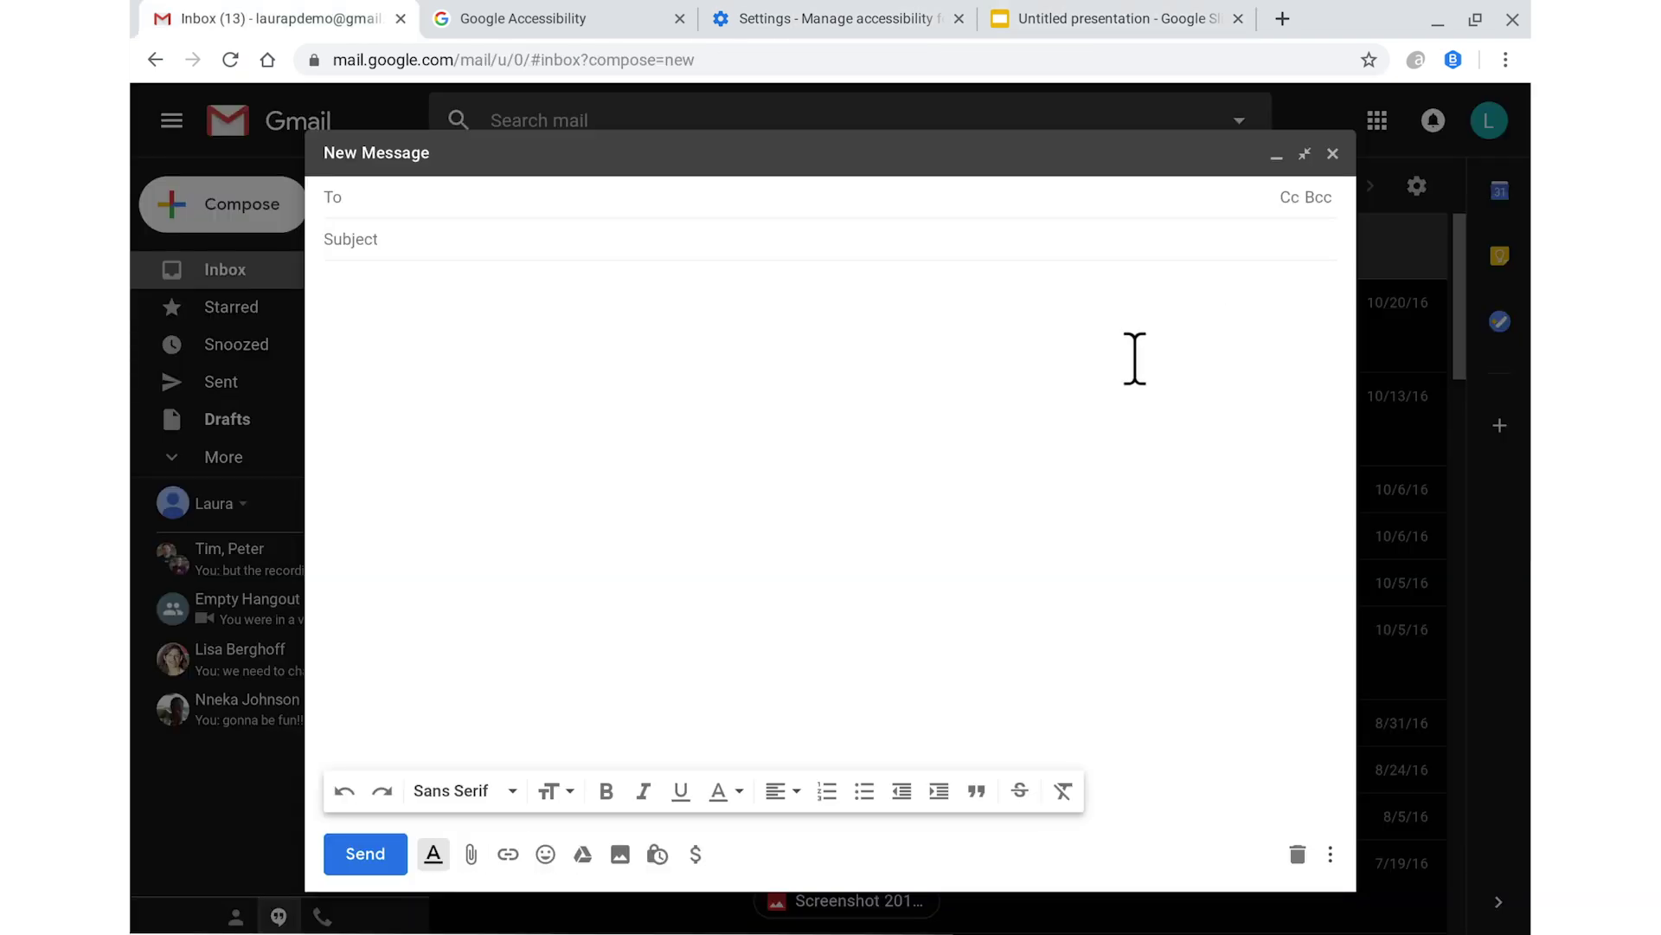
Dictate the running-late, start-without-me note into the message body via the keyboard mic key
{"action": "left_click", "coordinate": [1134, 360]}
{"action": "left_click", "coordinate": [1384, 628]}
{"action": "type", "text": "Hi team I'm going to be a few minutes late for our meeting today. Please start without me!"}
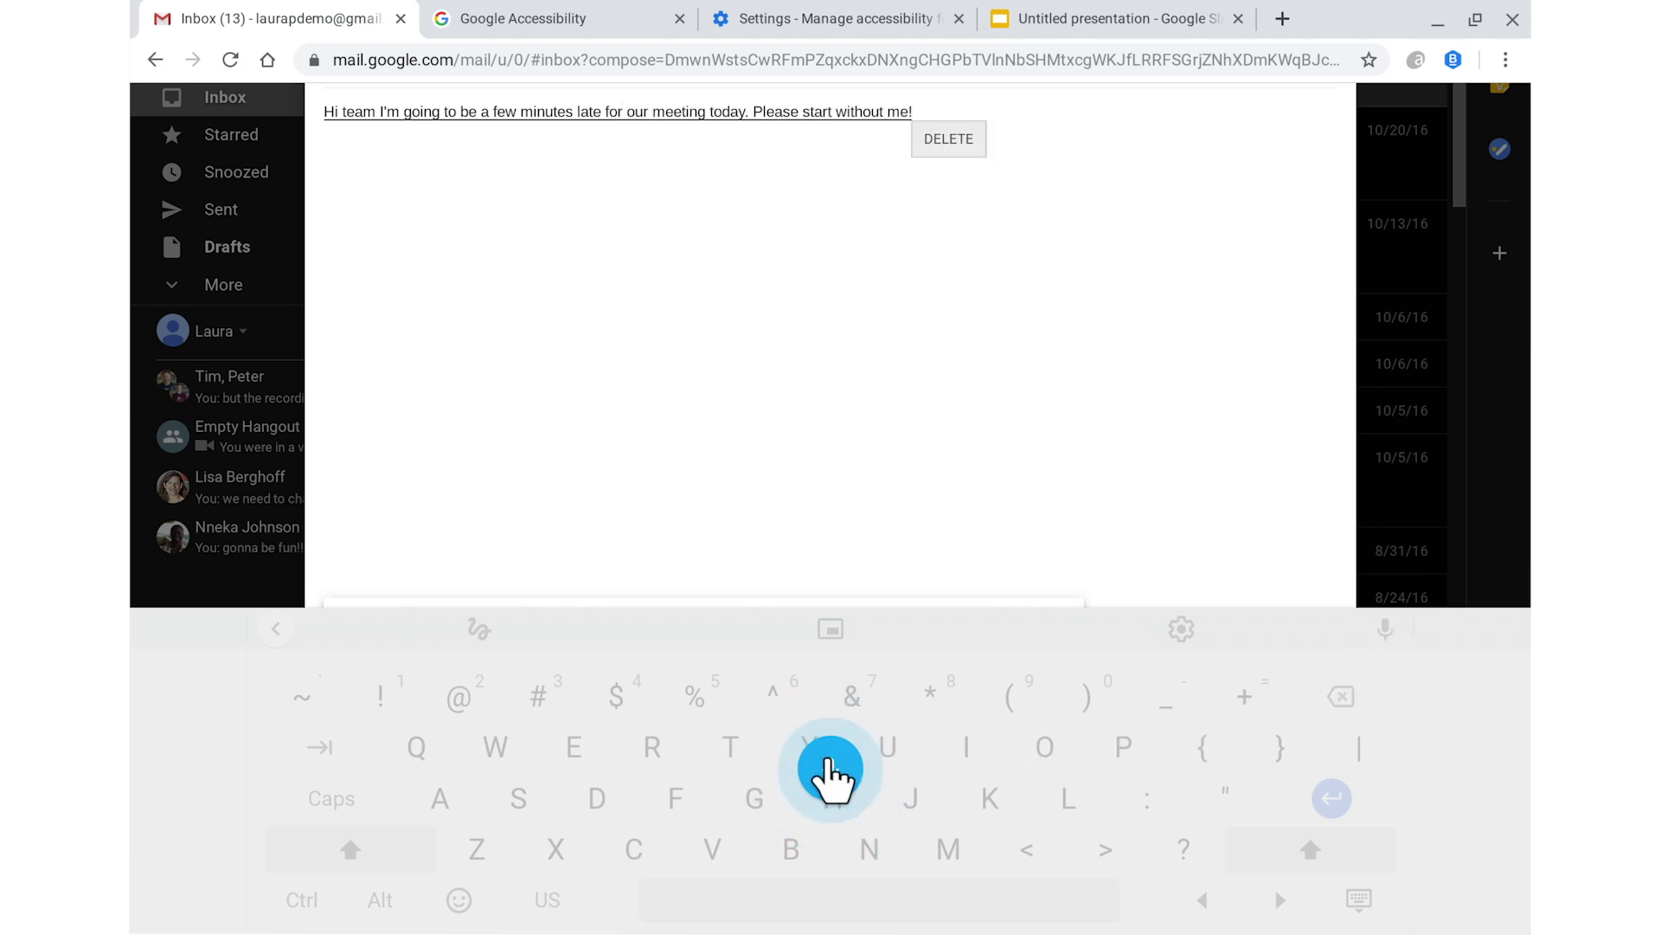
{"action": "left_click", "coordinate": [831, 776]}
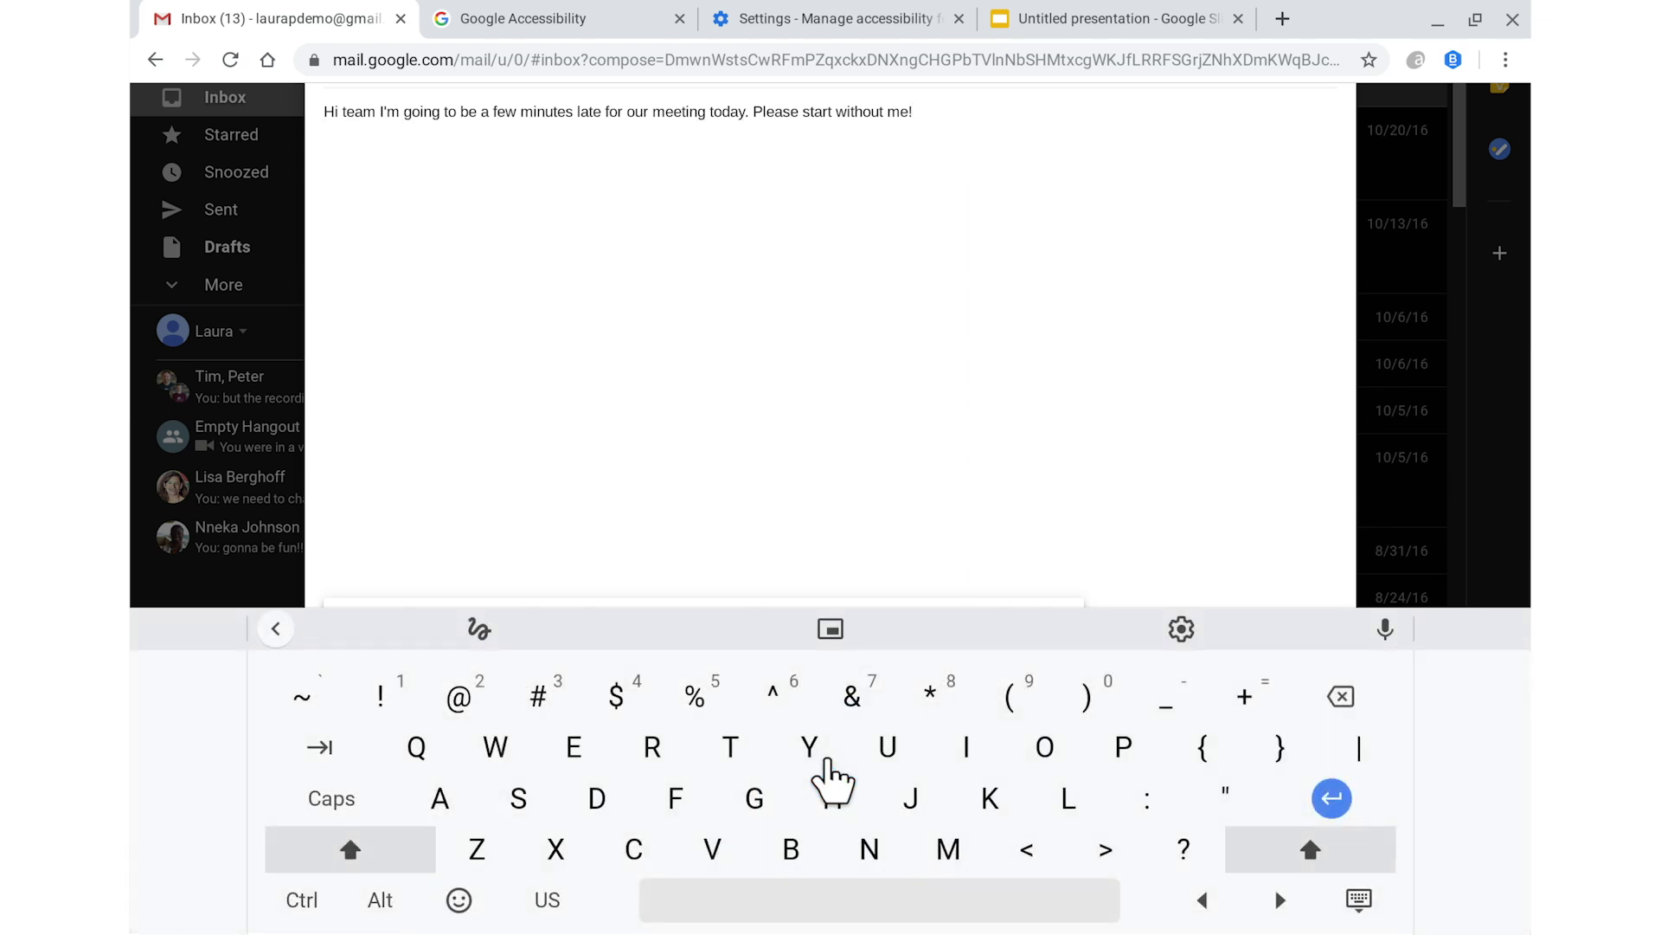
{"action": "scroll", "coordinate": [804, 526], "scroll_direction": "up", "scroll_amount": 3}
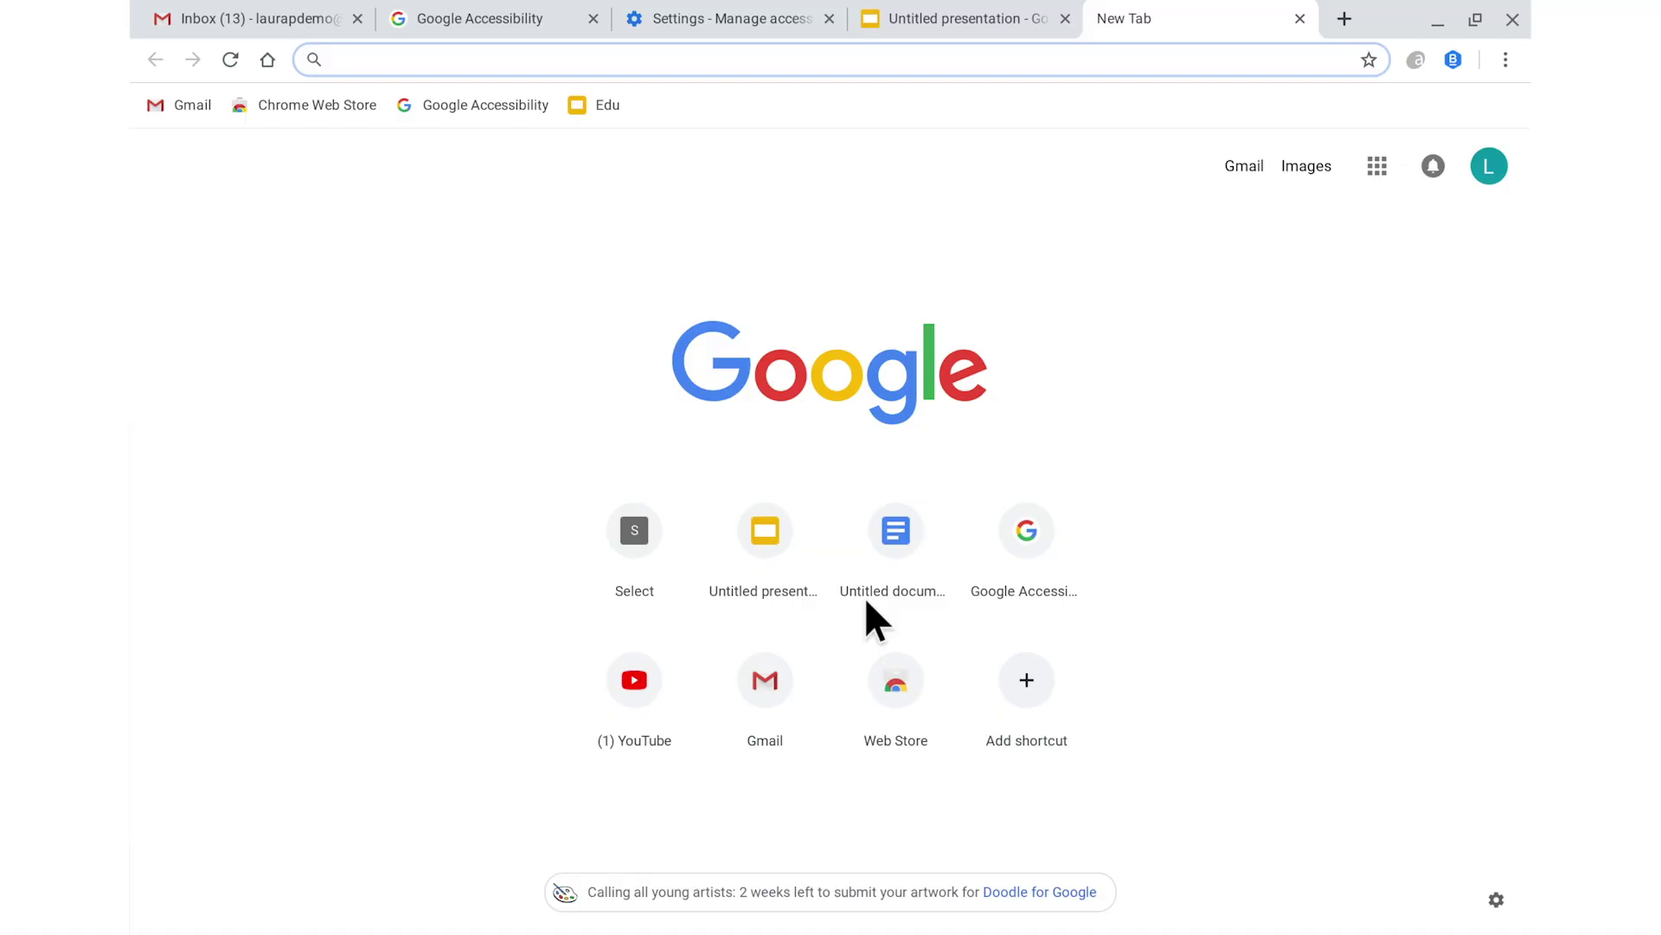
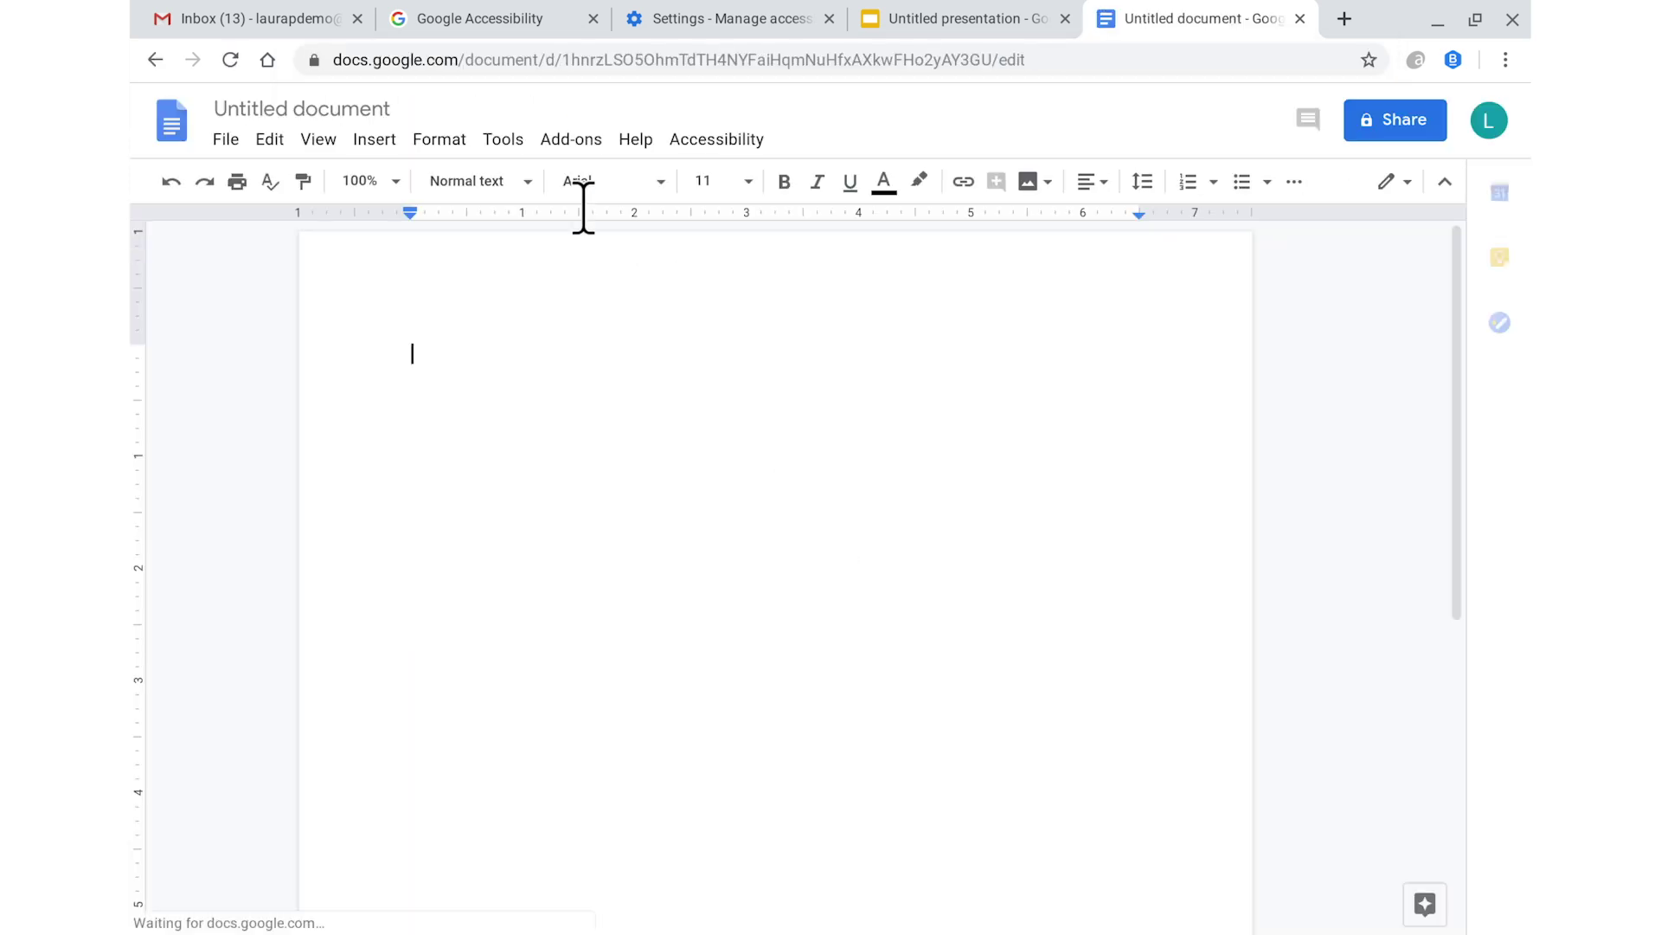
Start Tools > Voice typing in the new Google Doc so the microphone is listening
{"action": "left_click", "coordinate": [506, 143]}
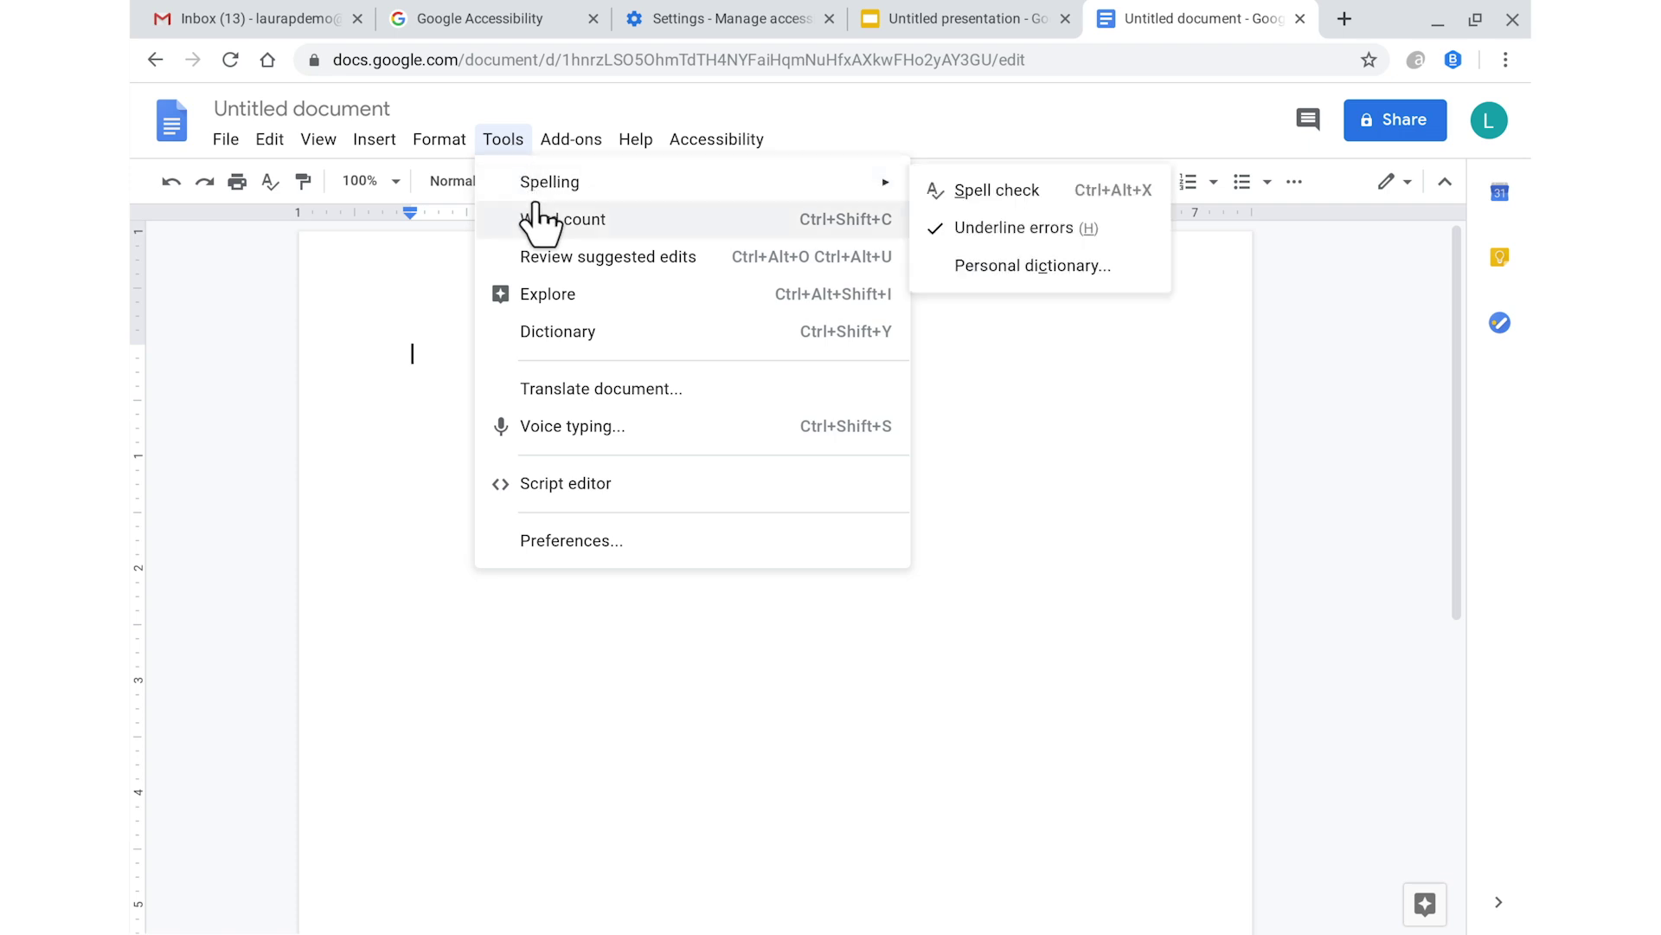
{"action": "left_click", "coordinate": [588, 431]}
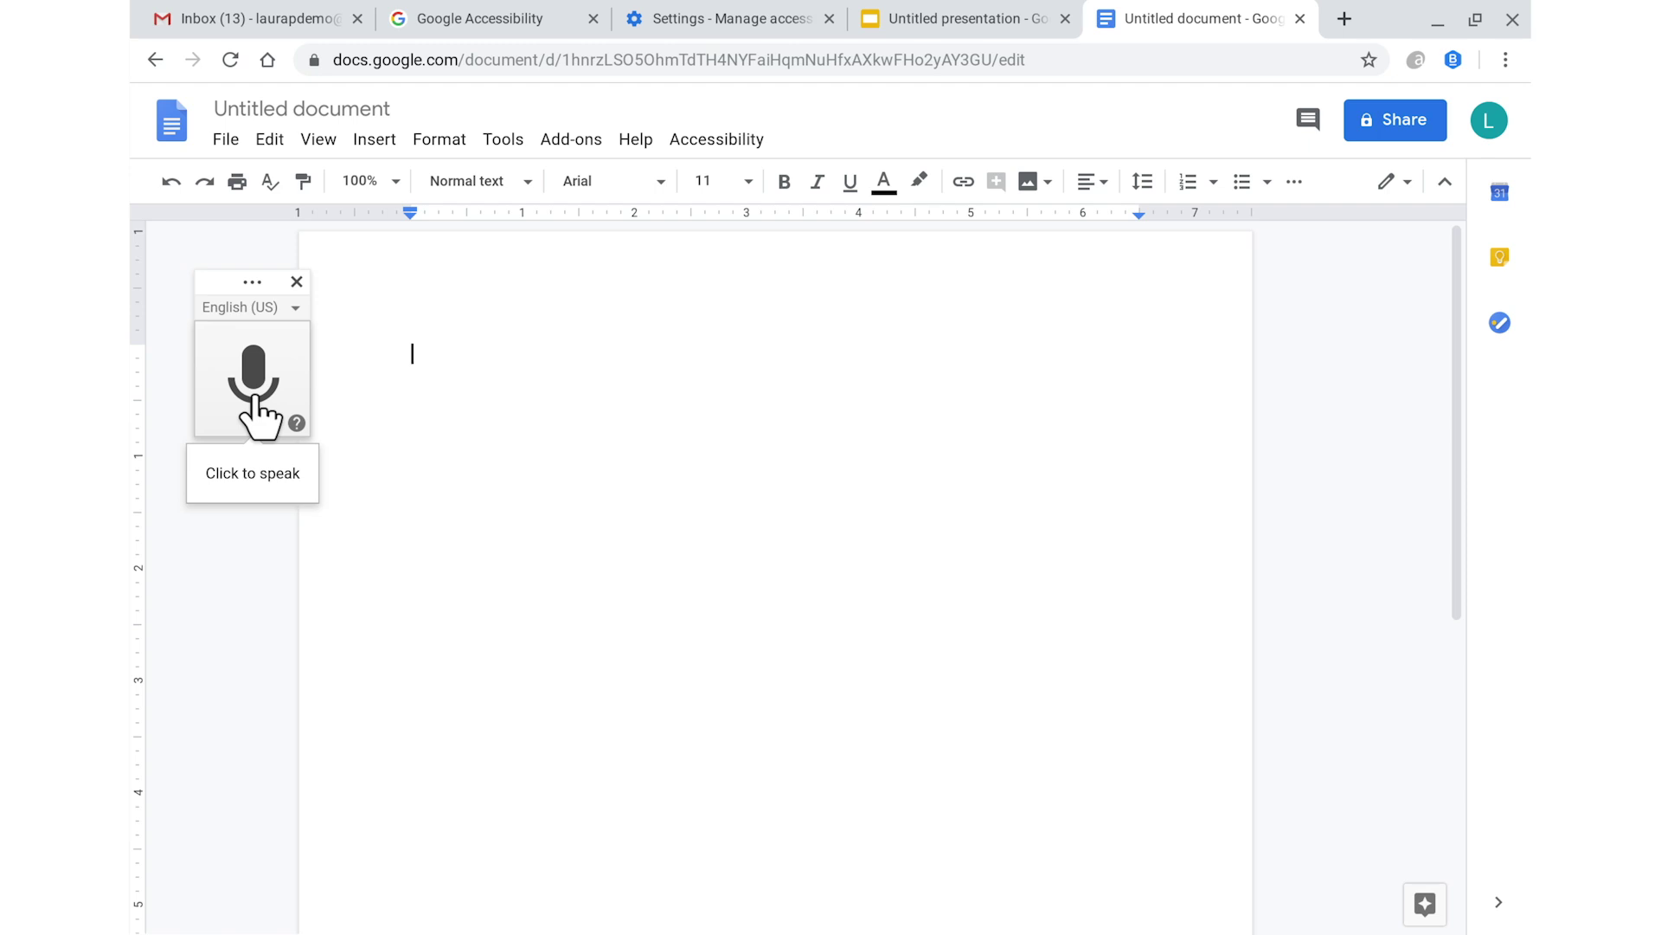
{"action": "left_click", "coordinate": [254, 398]}
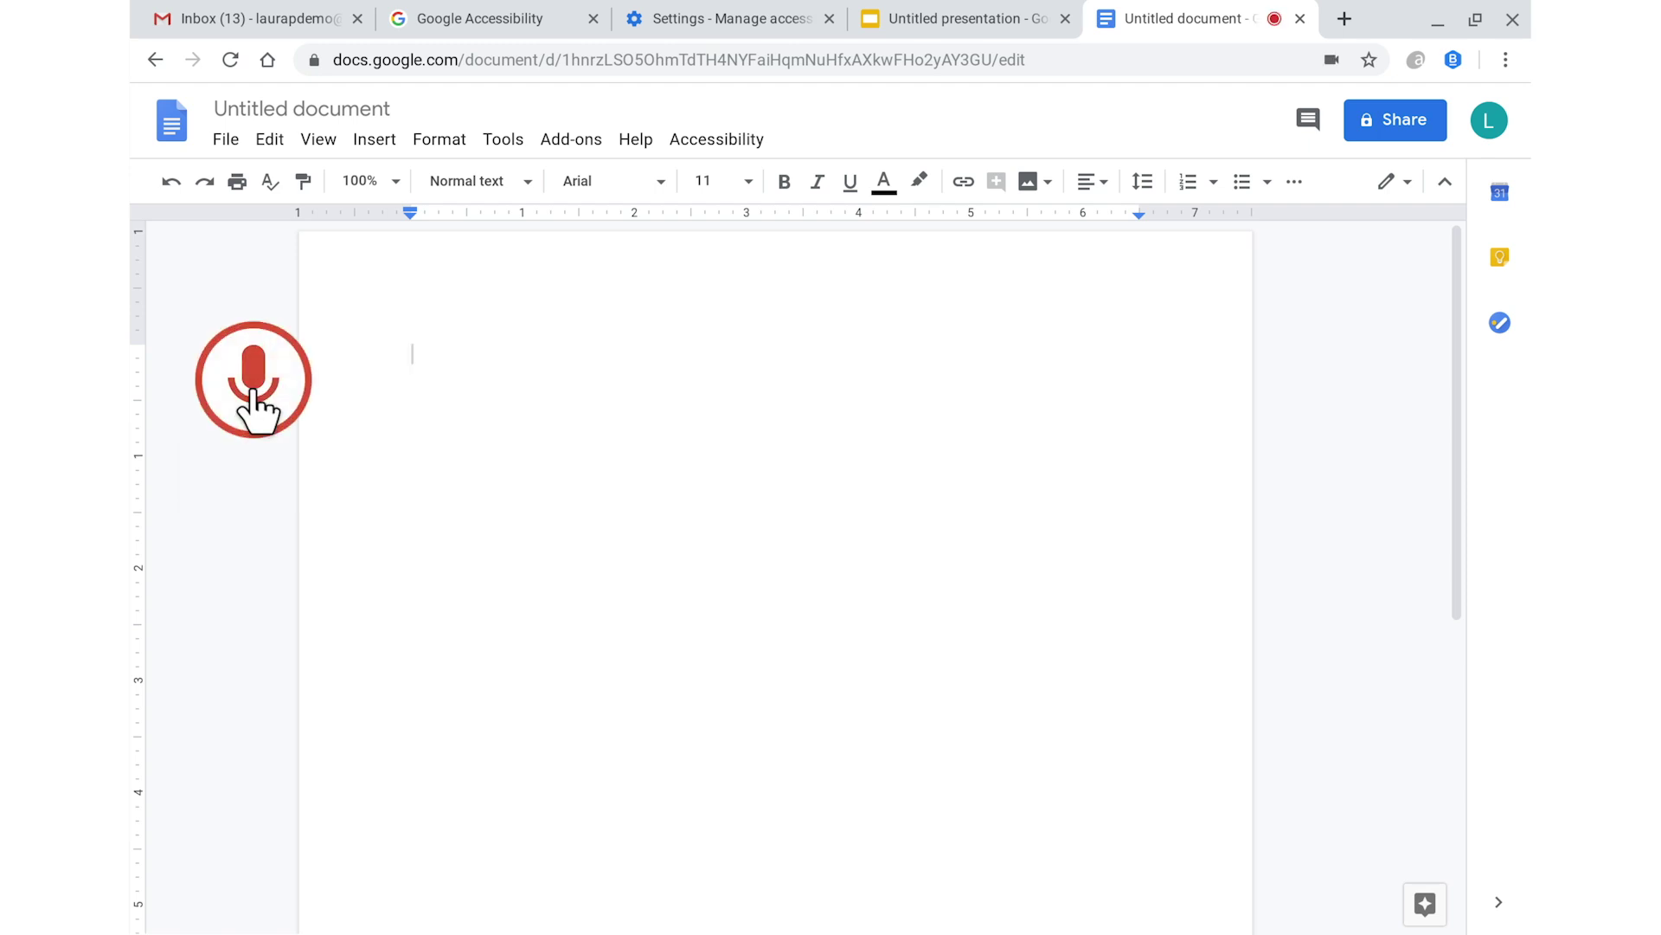